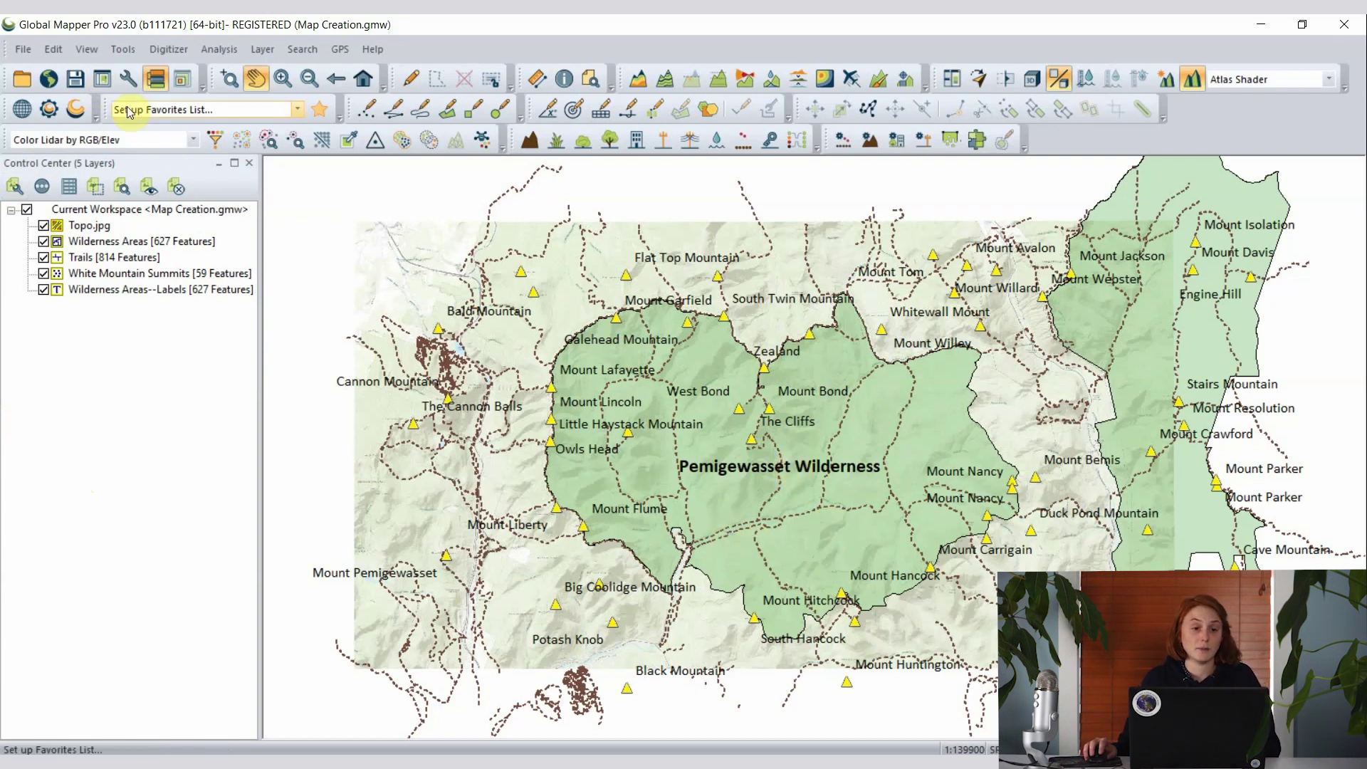
# Open the layout editor for the Summits and Trails map and bring up the Create MapBook options
pyautogui.click(101, 83)
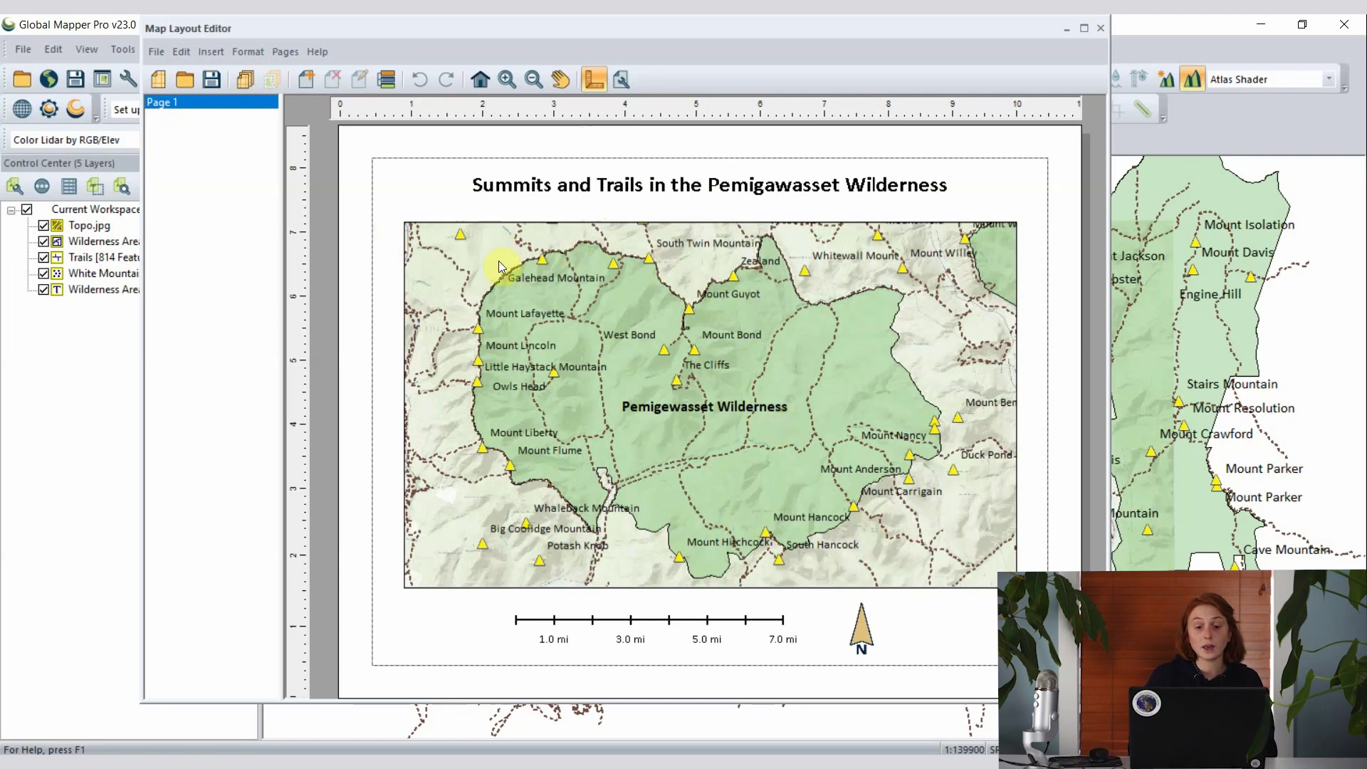
pyautogui.click(246, 81)
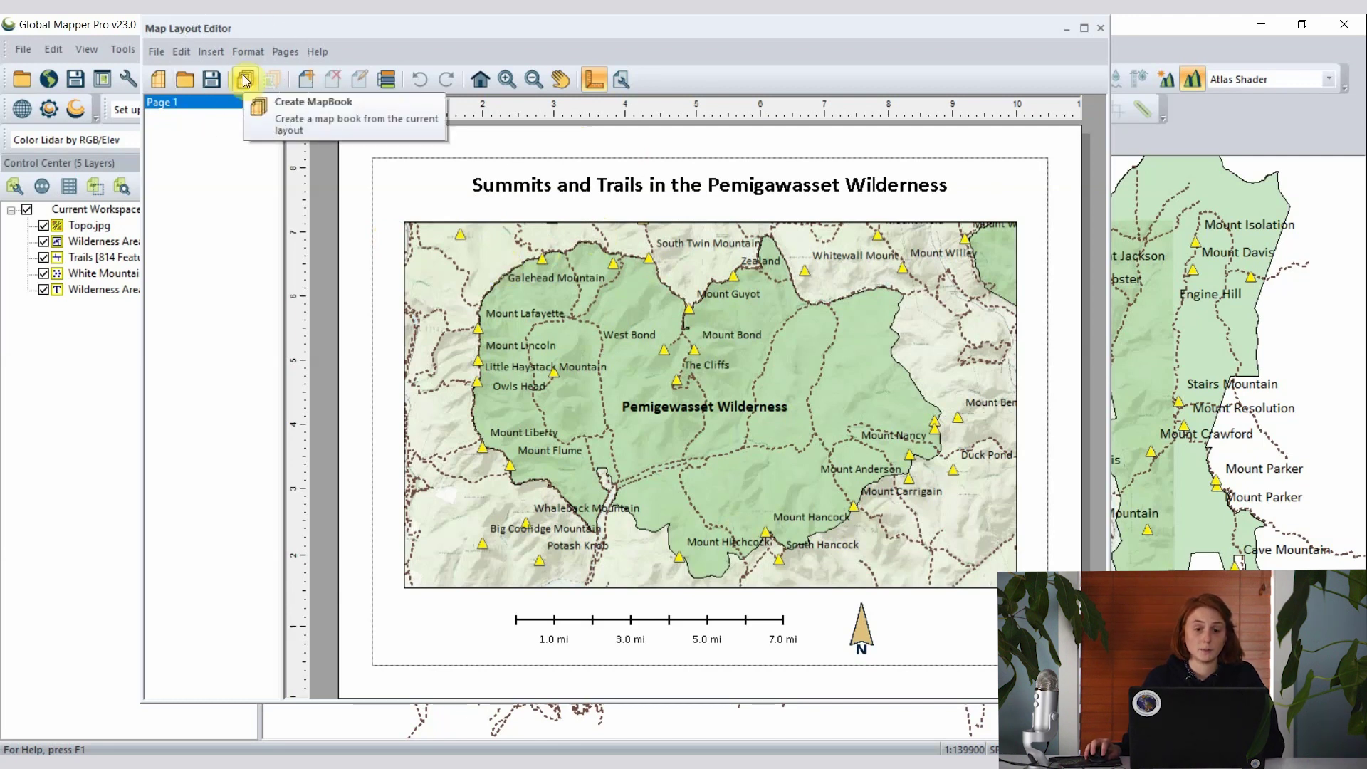
pyautogui.click(245, 80)
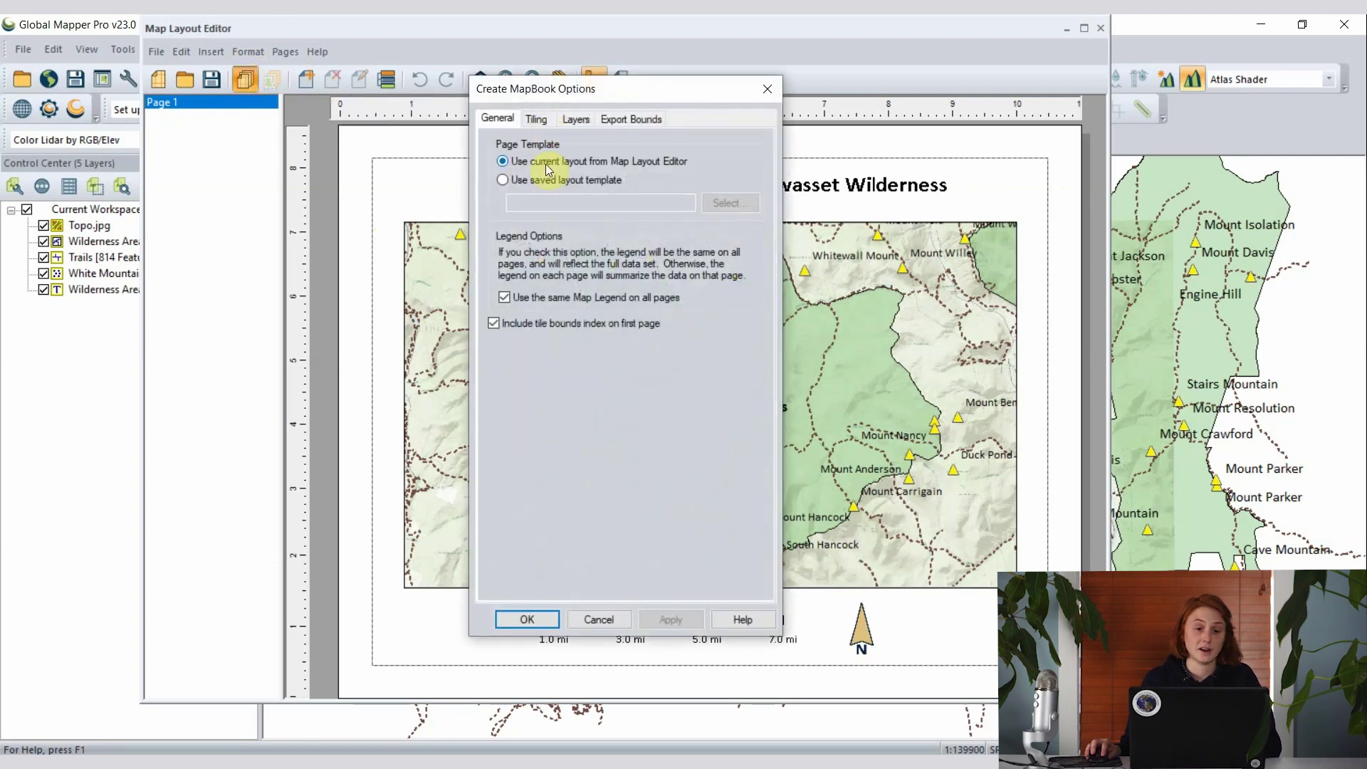
# Move the MapBook options dialog left, off the page, and show its Tiling settings
pyautogui.moveTo(606, 88); pyautogui.dragTo(393, 87)
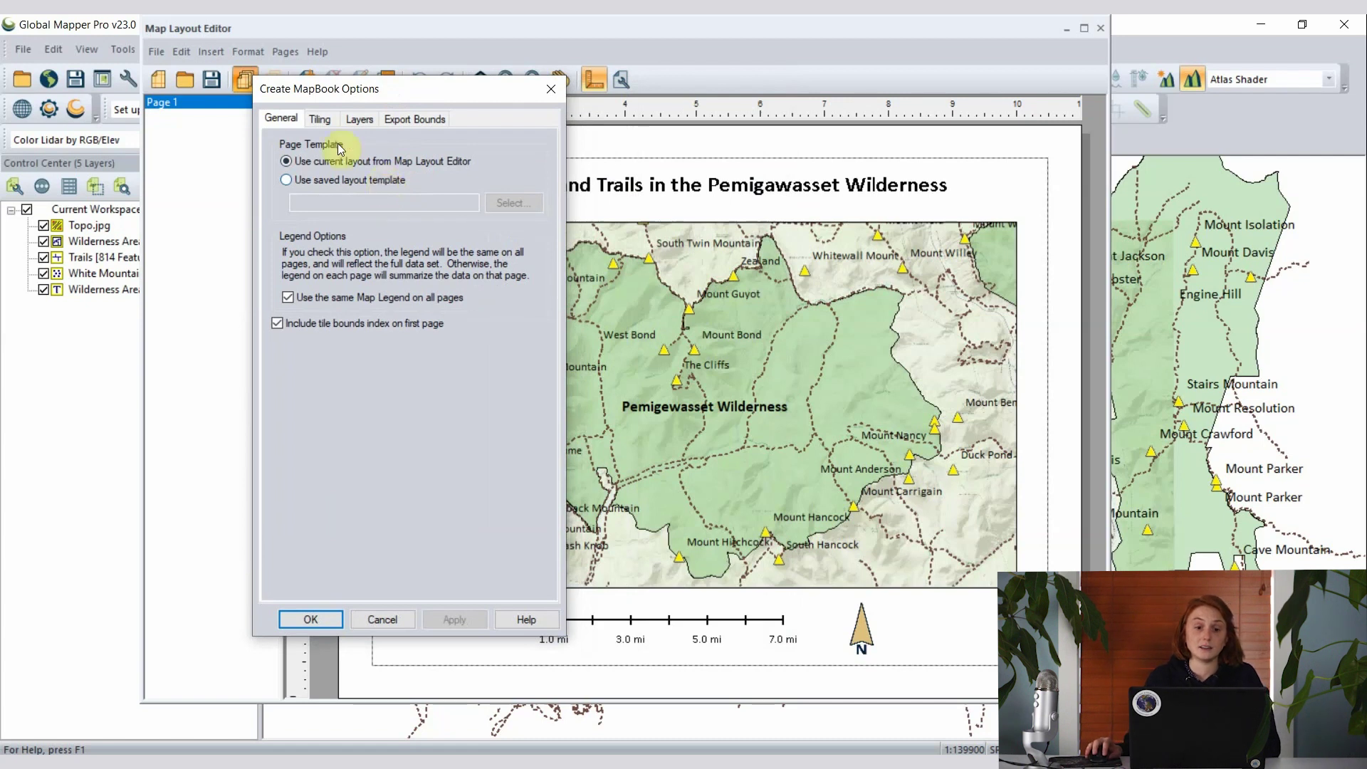
pyautogui.click(321, 121)
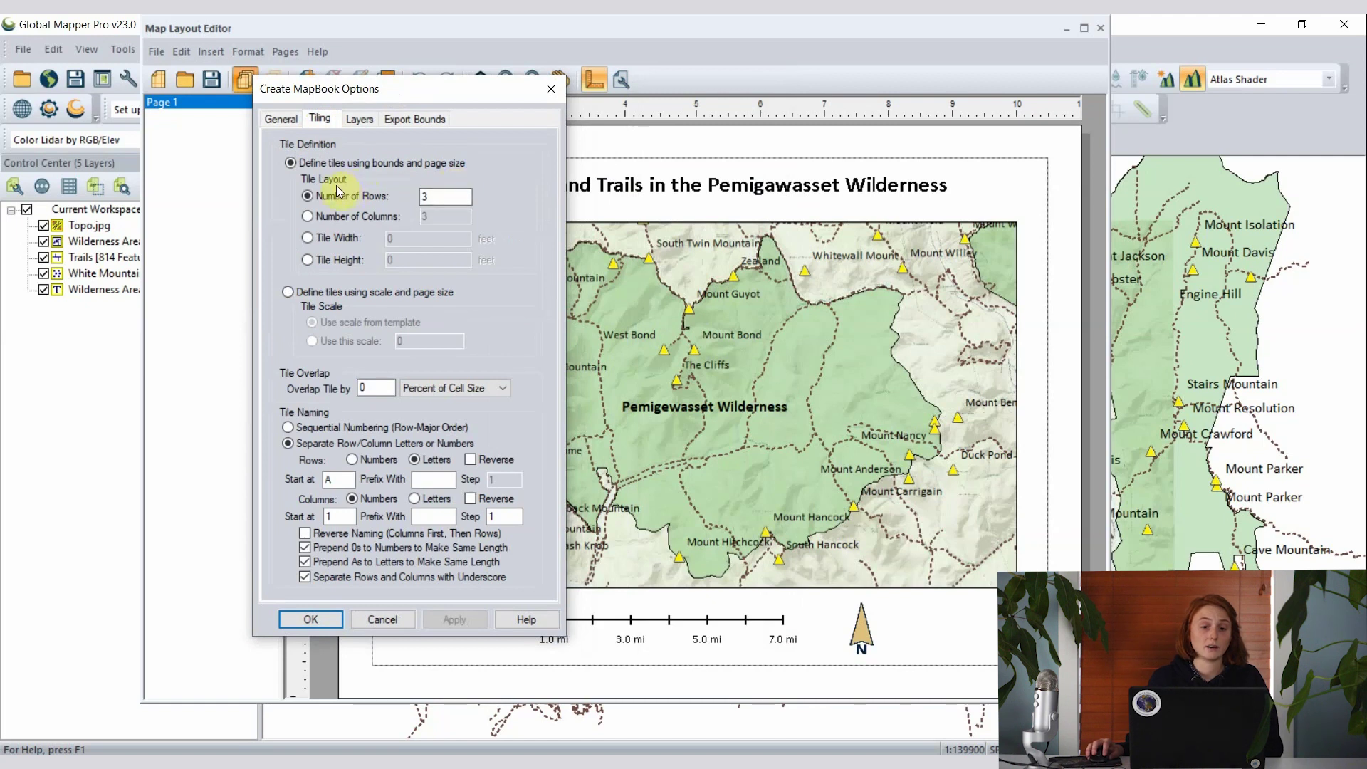
# Keep 3 tile rows, set tile overlap to 10 percent, and show the export bounds settings
pyautogui.doubleClick(461, 196)
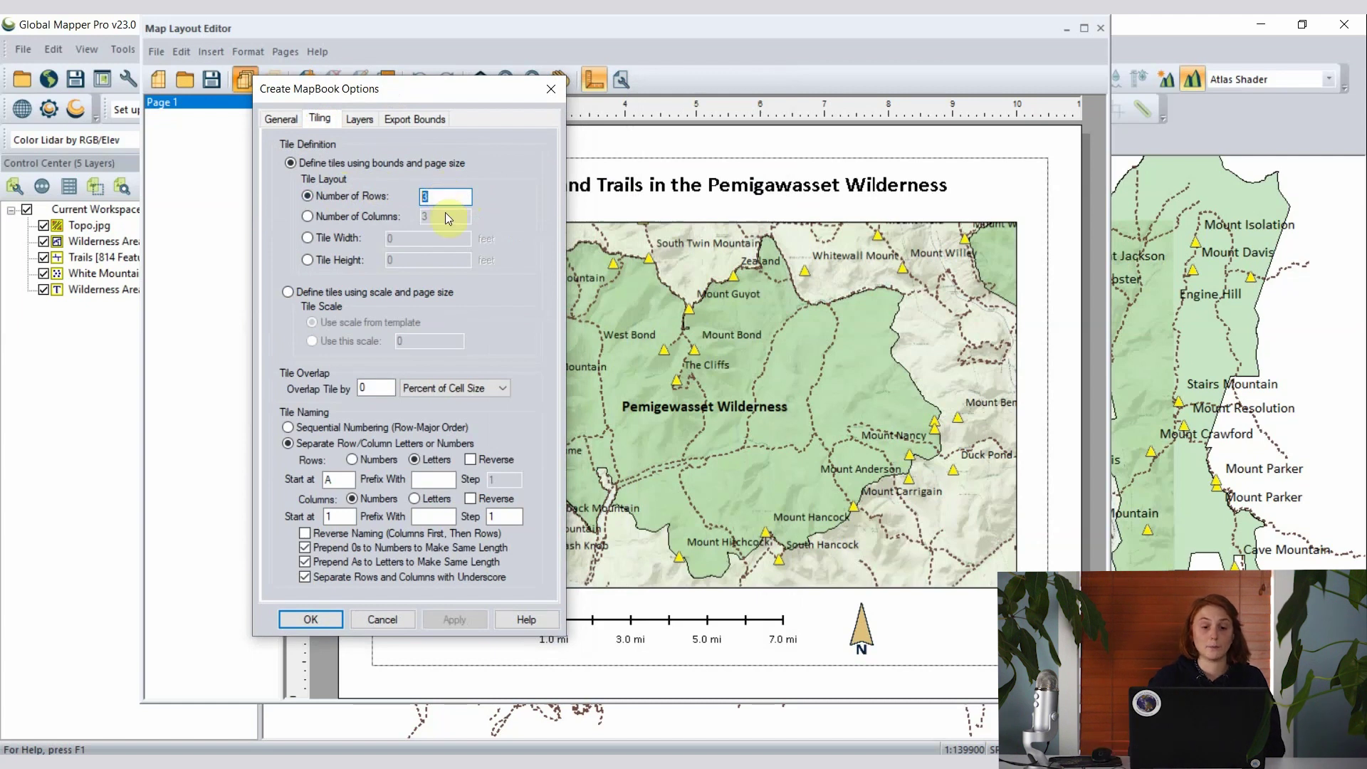
pyautogui.doubleClick(377, 385)
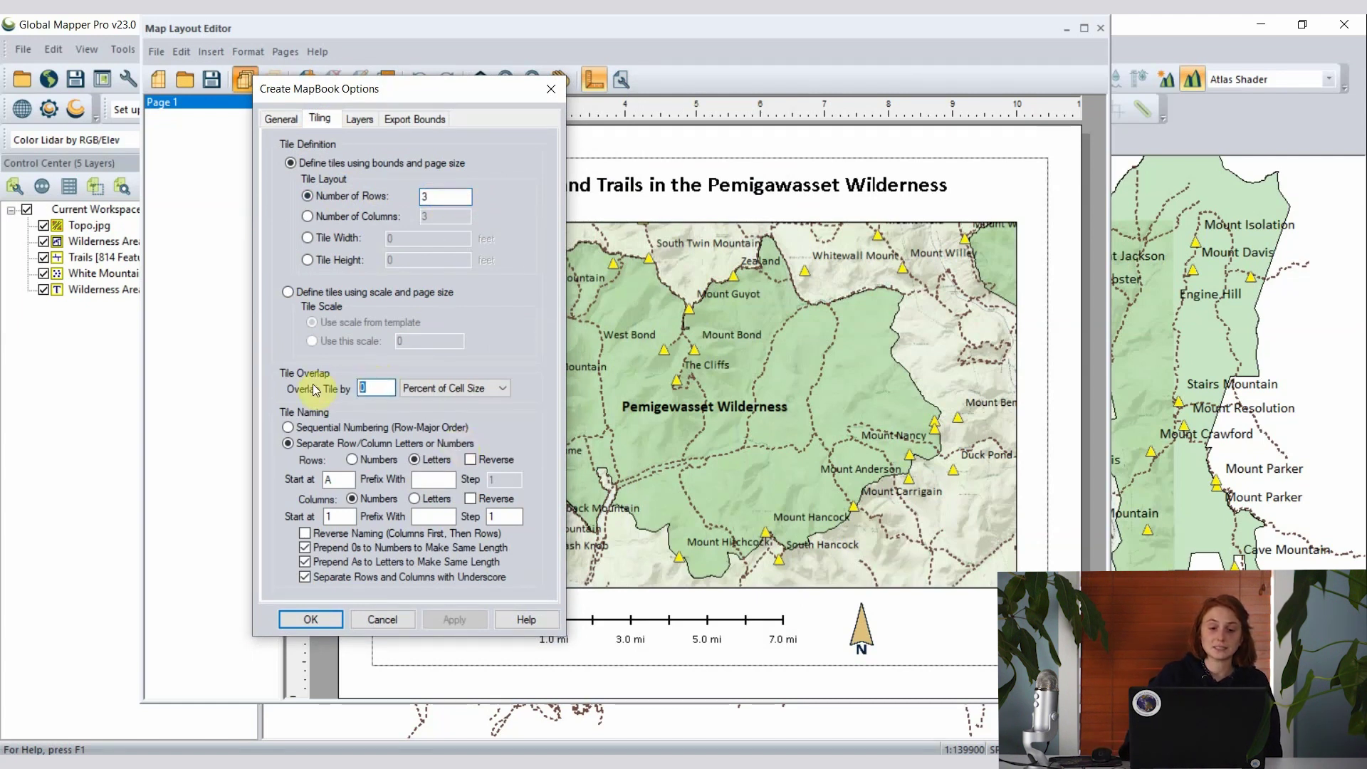
pyautogui.write('10')
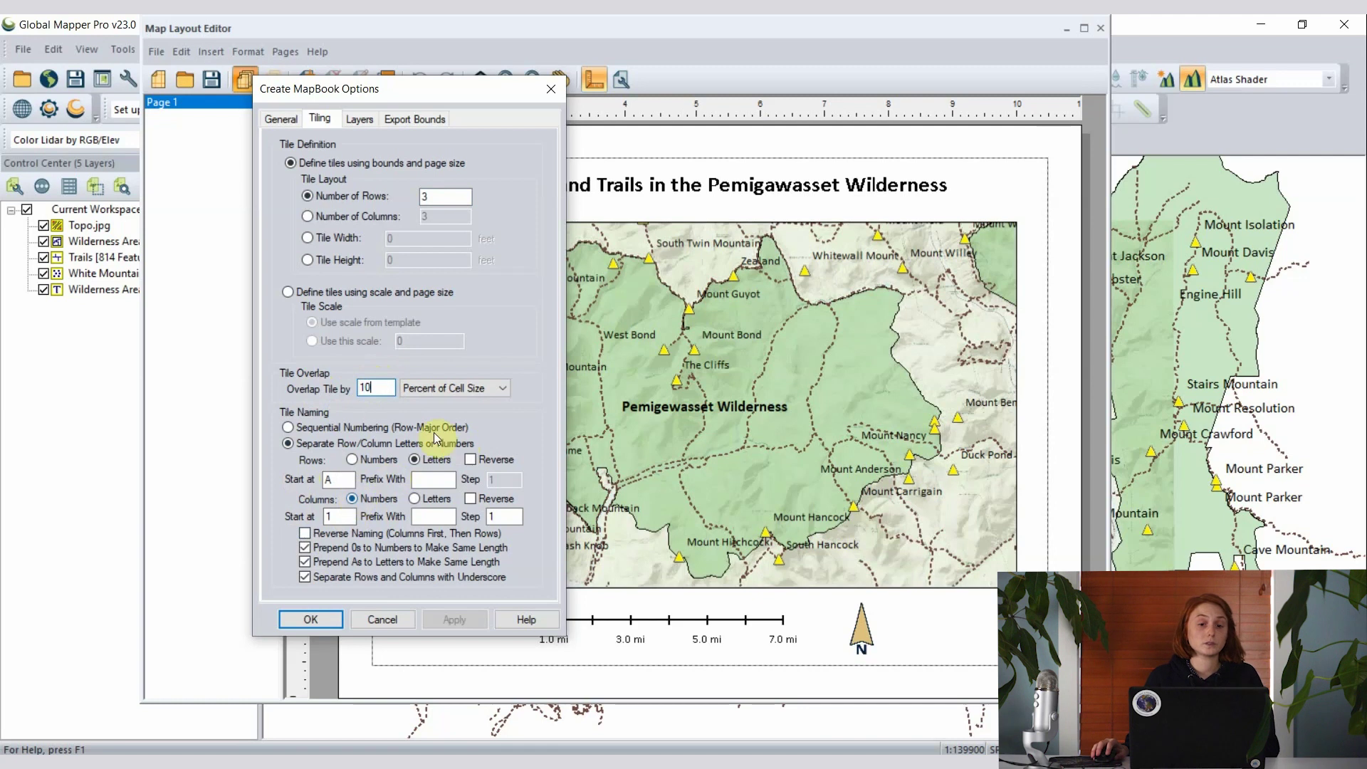
pyautogui.click(406, 119)
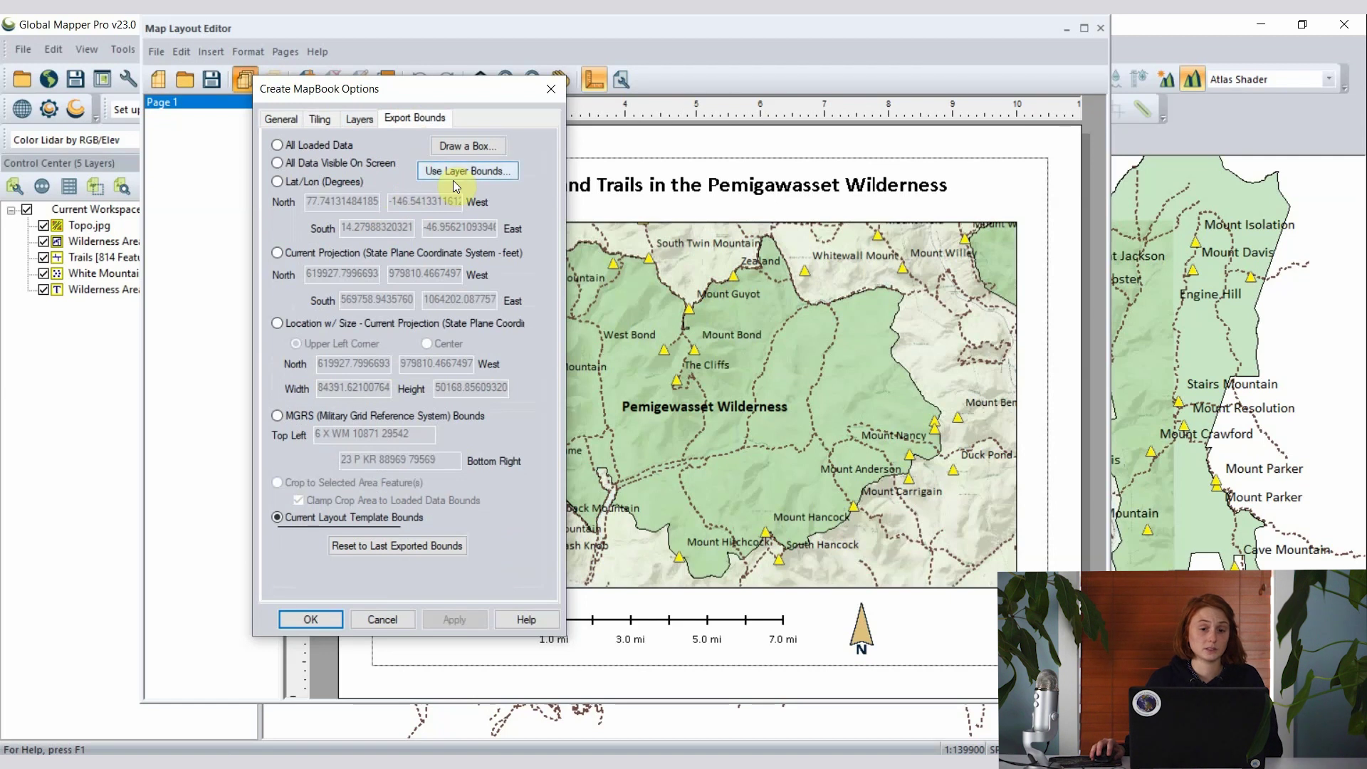
# Draw a box tightly around the Pemigewasset Wilderness as the export bounds and accept it
pyautogui.click(470, 147)
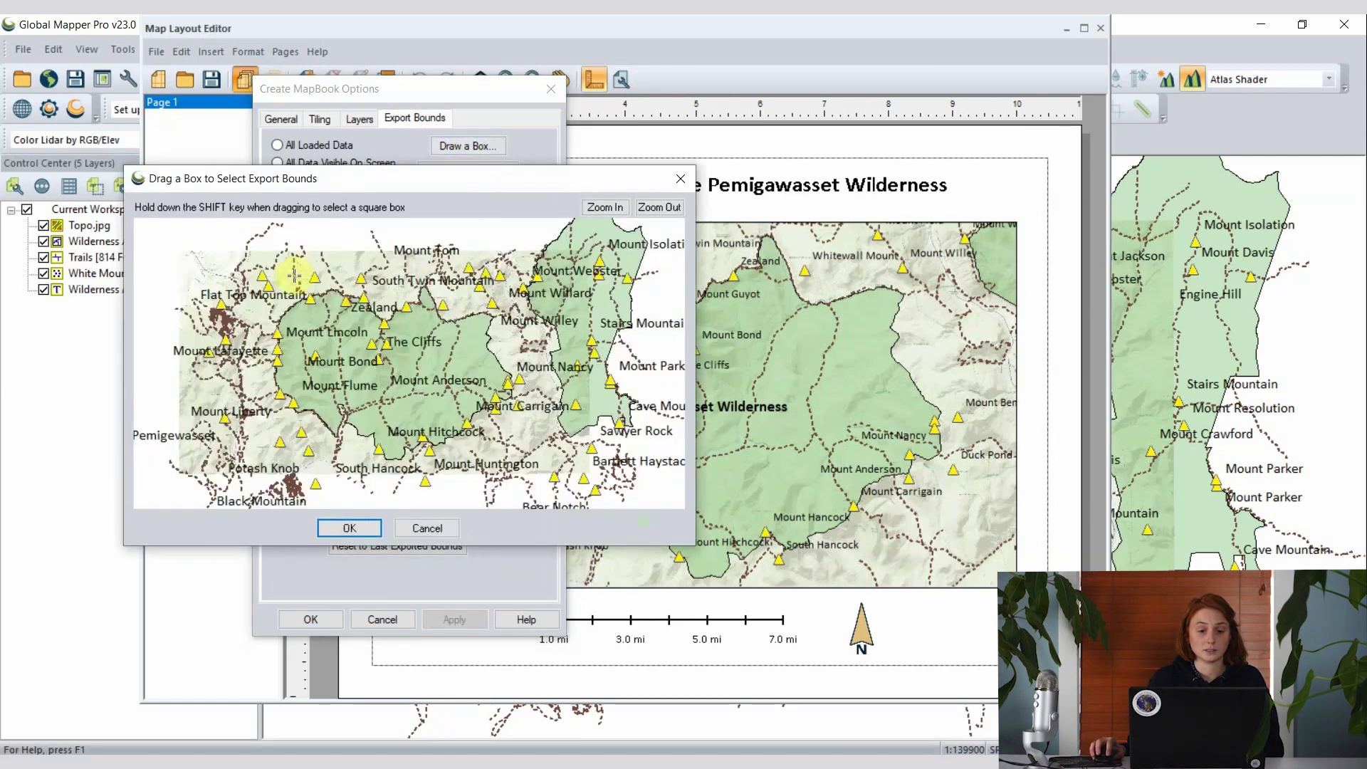
pyautogui.moveTo(262, 278); pyautogui.dragTo(522, 470)
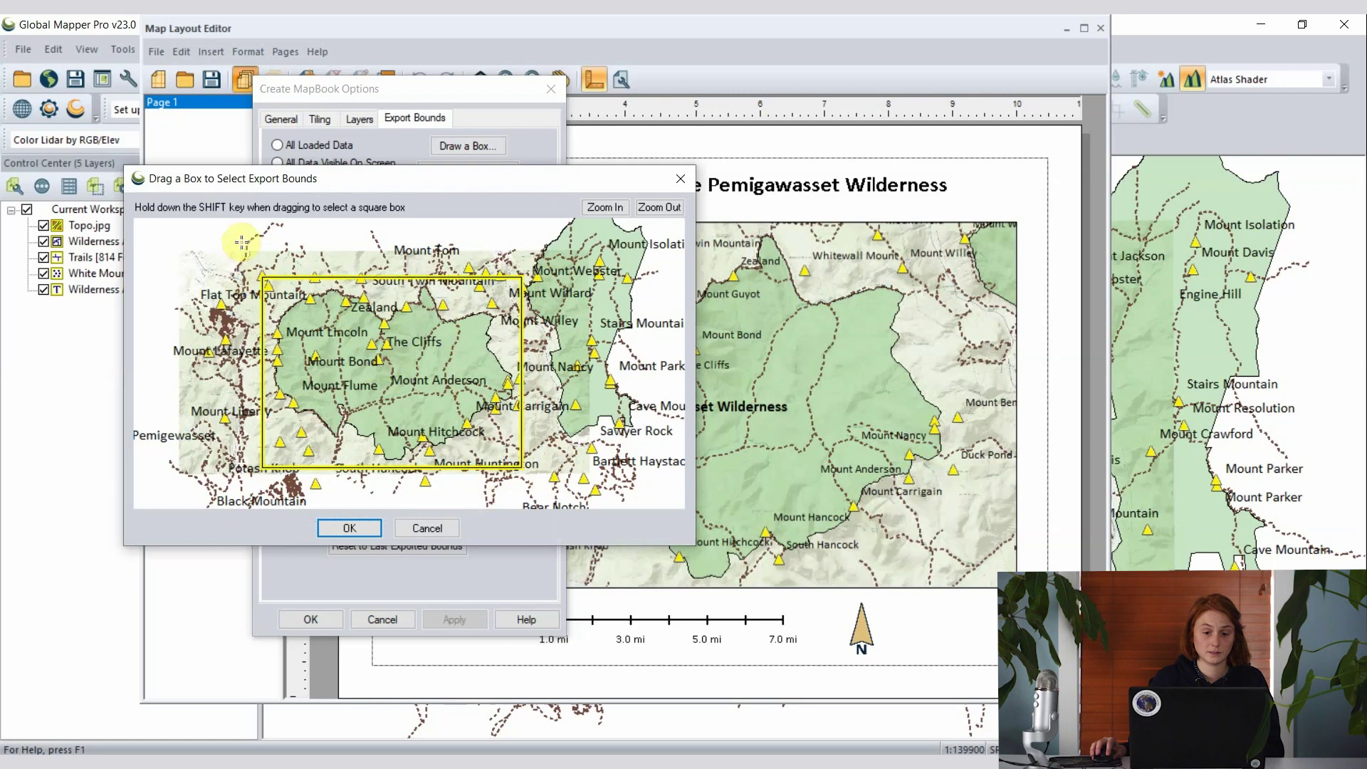
pyautogui.moveTo(270, 284); pyautogui.dragTo(520, 464)
pyautogui.click(349, 527)
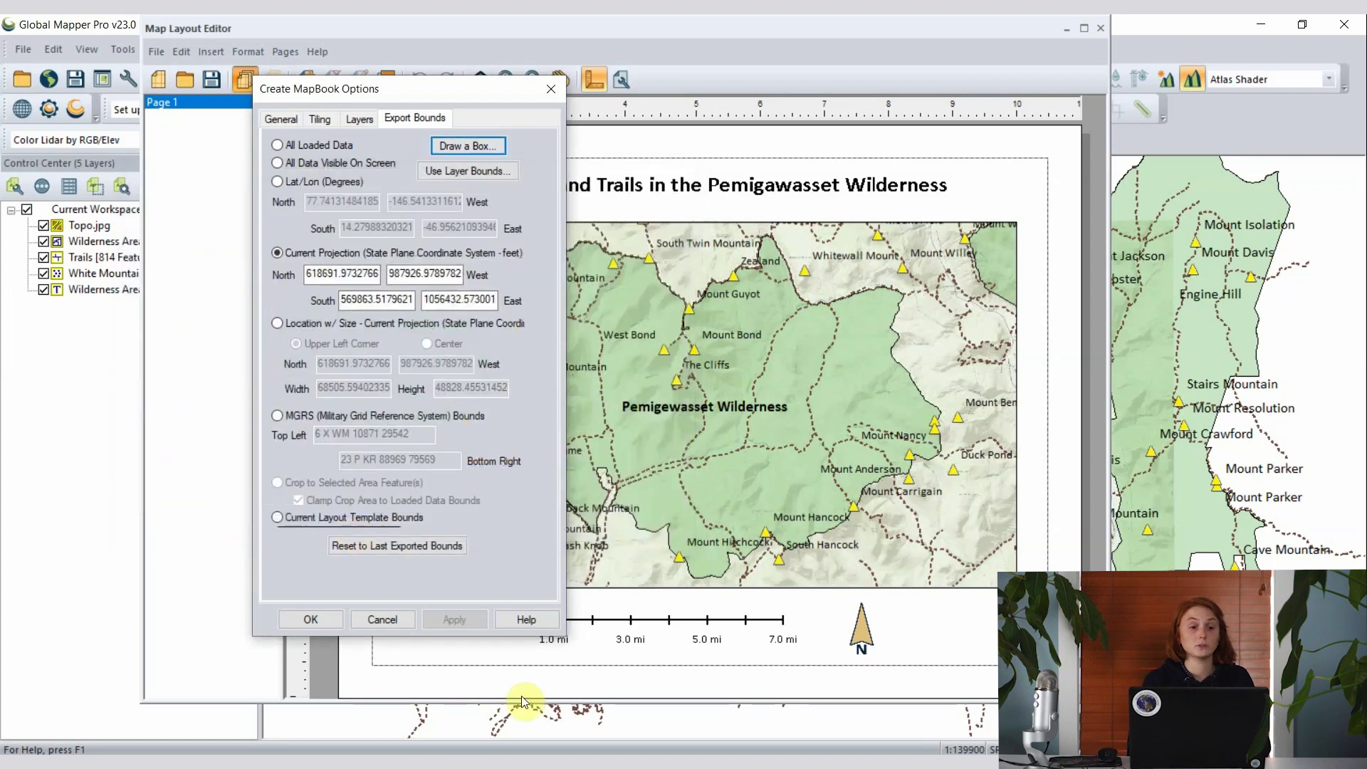
# Generate the map book, then review Page 1, Index, A1, A2, A3, B1 and B2
pyautogui.click(311, 619)
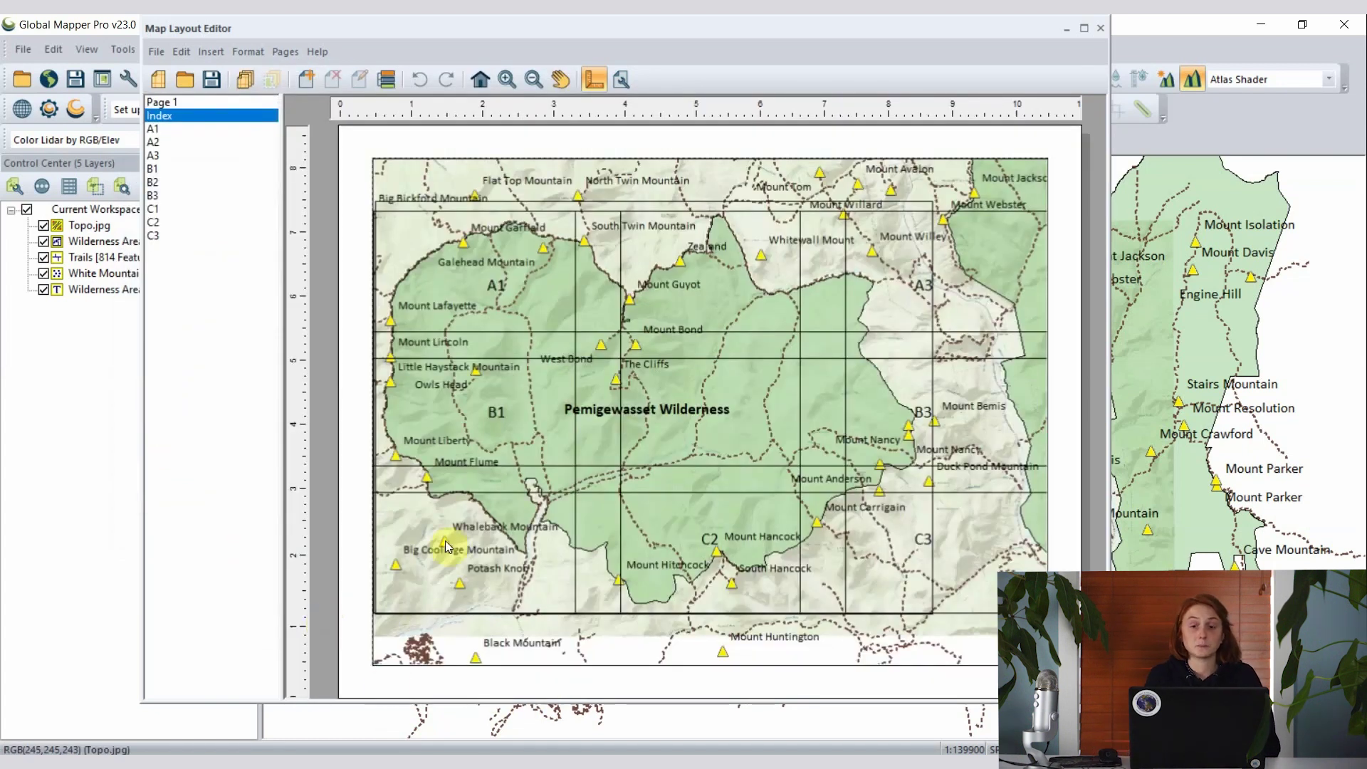
pyautogui.click(161, 104)
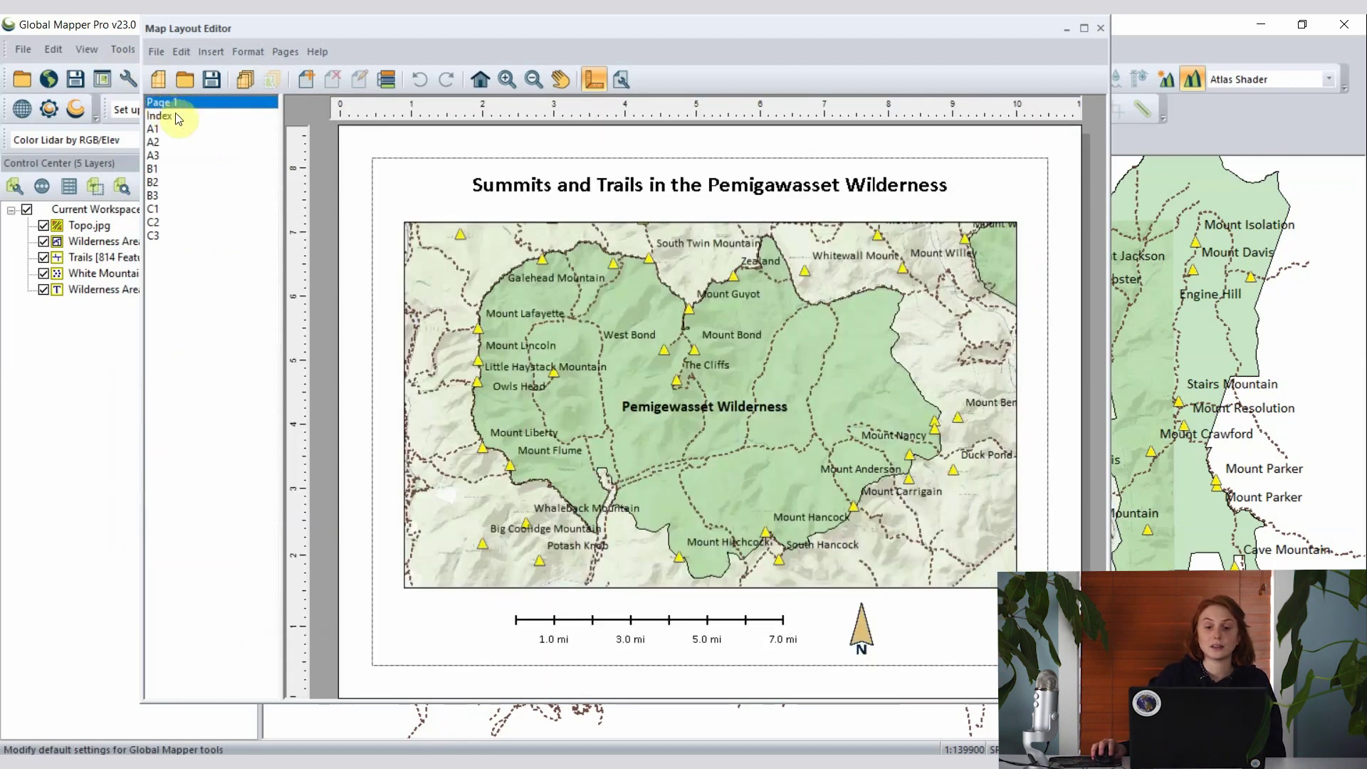
pyautogui.click(159, 116)
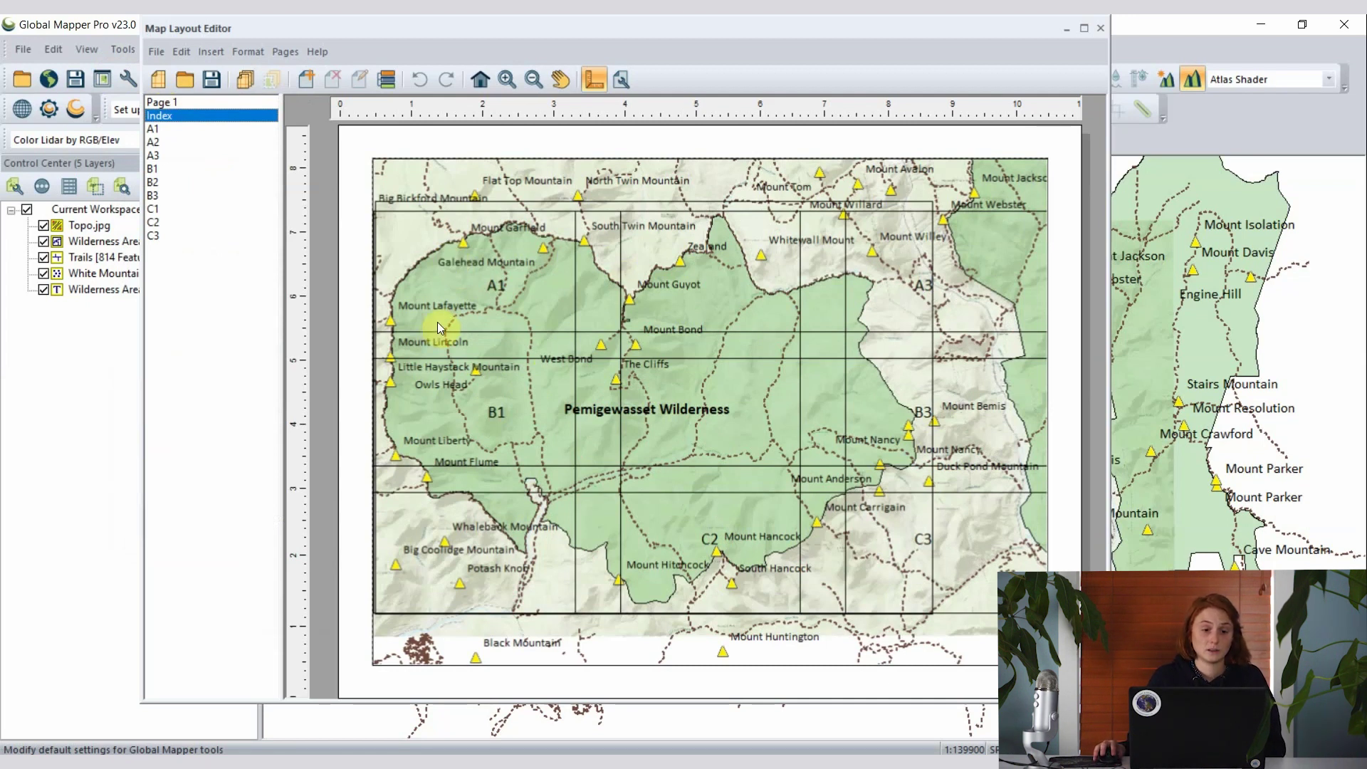
pyautogui.click(195, 129)
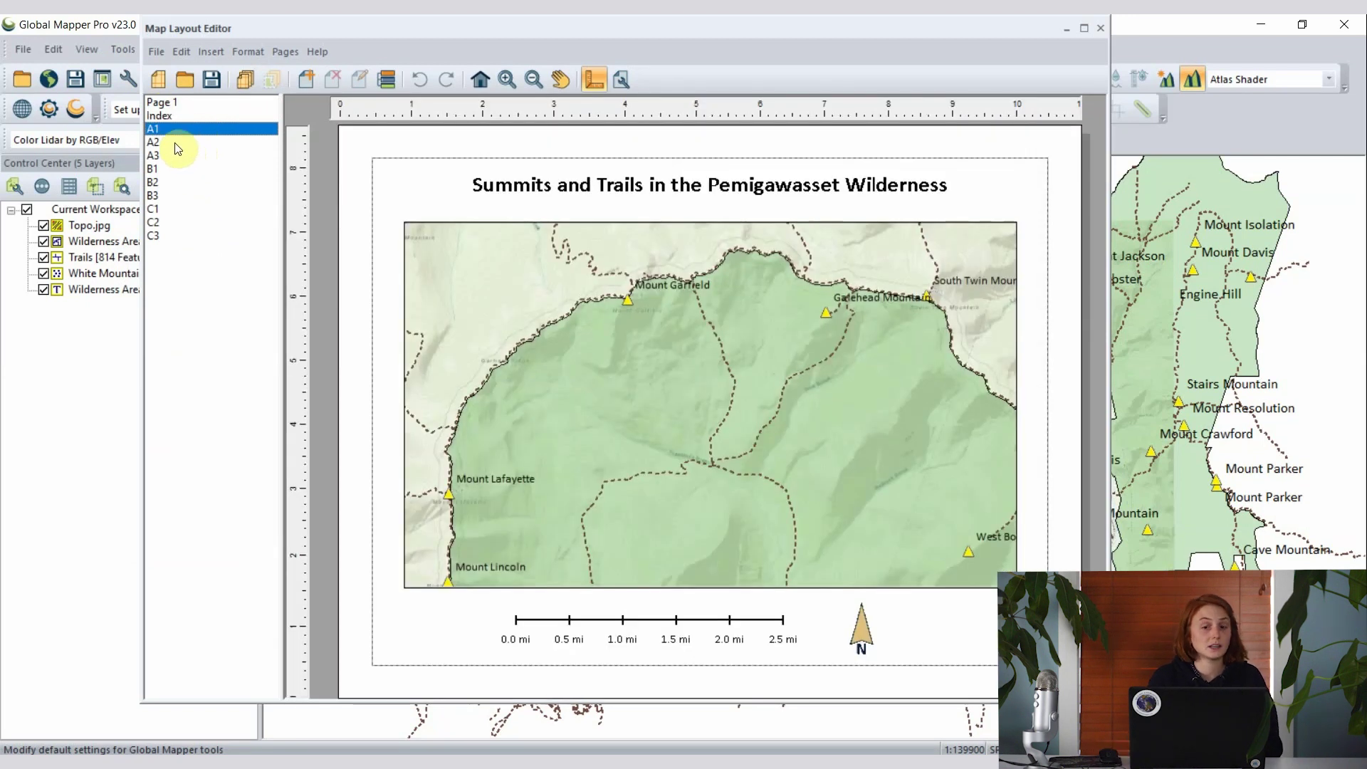
pyautogui.click(174, 143)
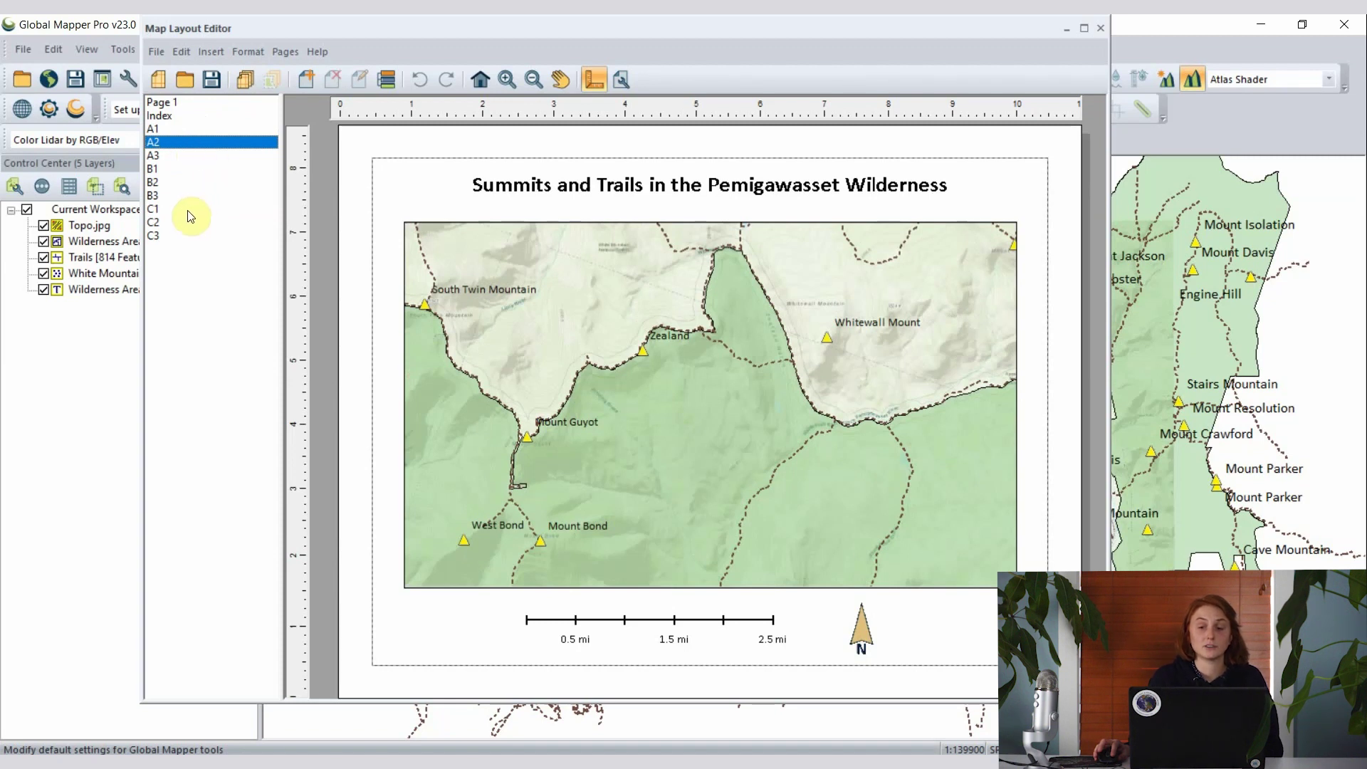
pyautogui.click(169, 156)
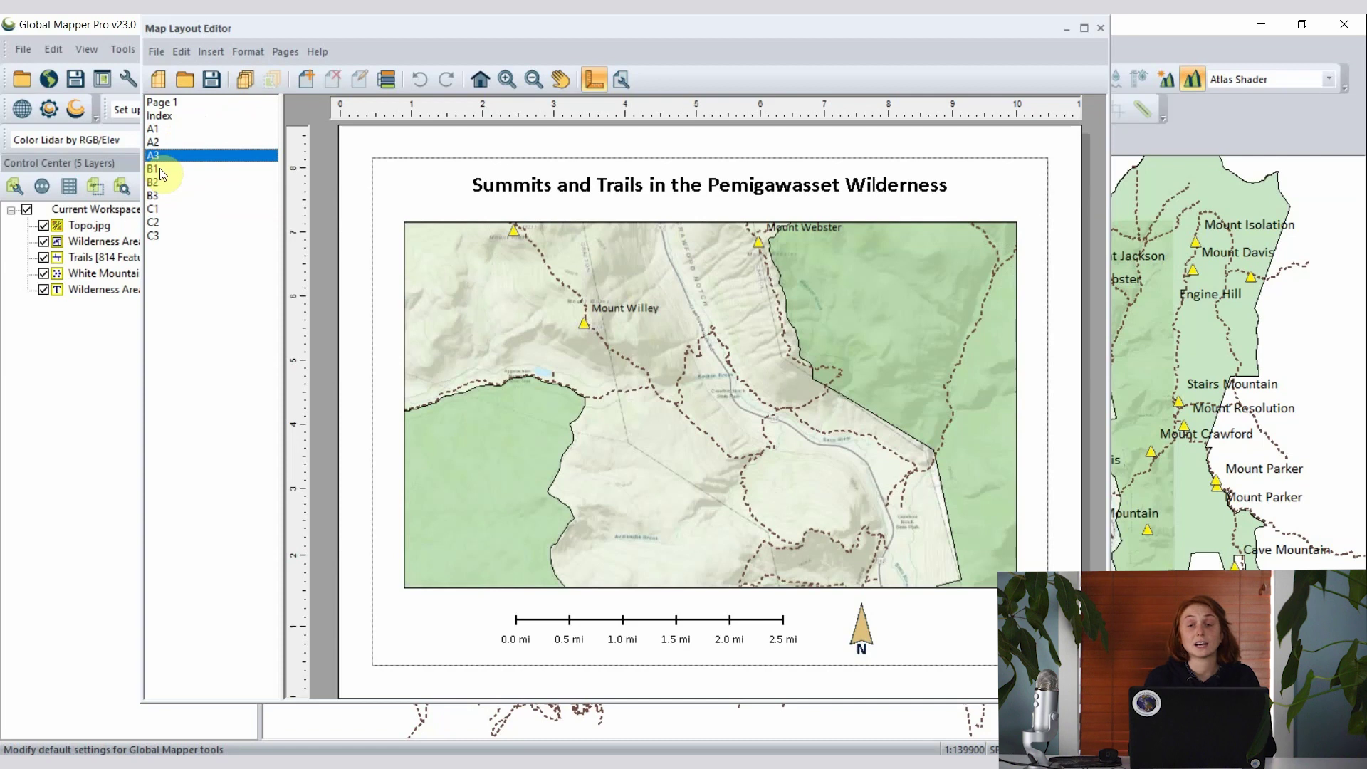
pyautogui.click(161, 171)
pyautogui.click(160, 183)
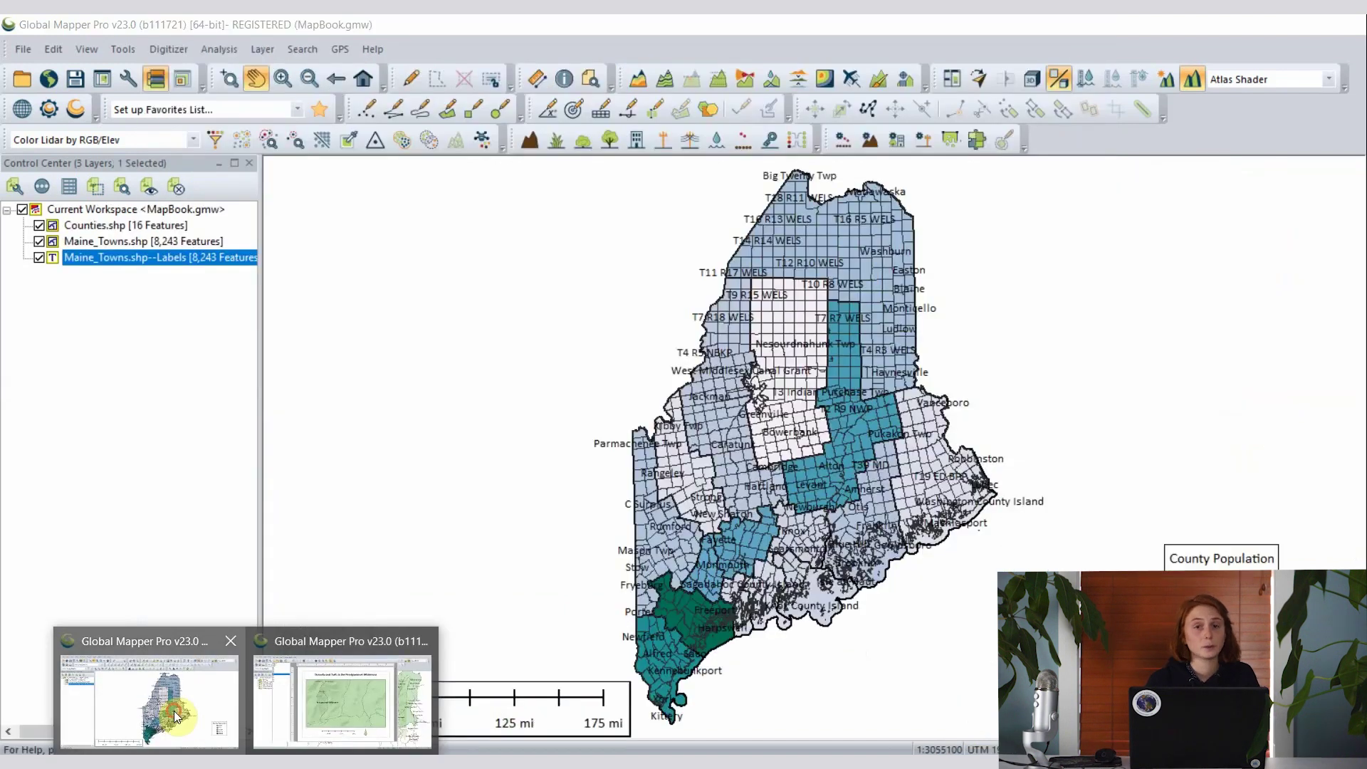
# Switch to MapBook.gmw, open its Maine Counties by Population layout, and shrink it to the lower left
pyautogui.click(174, 711)
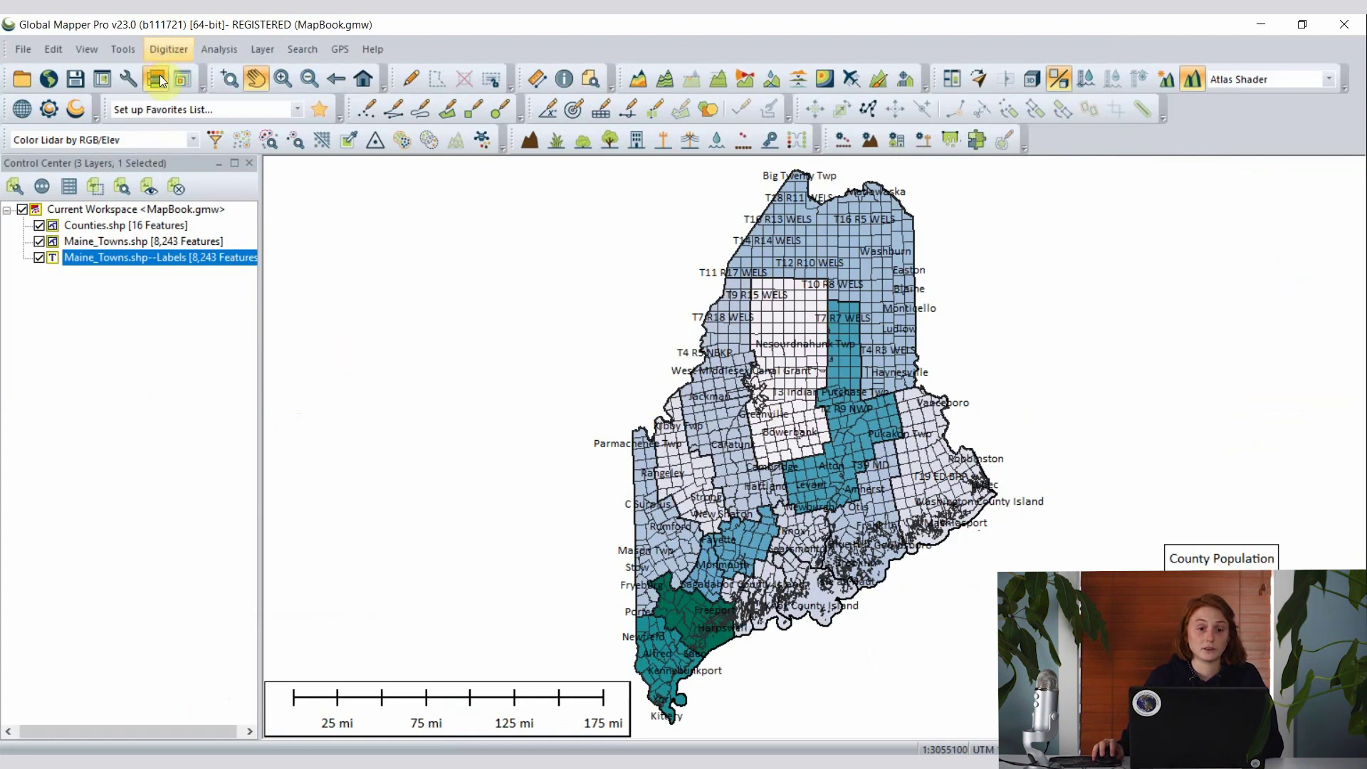
pyautogui.click(100, 80)
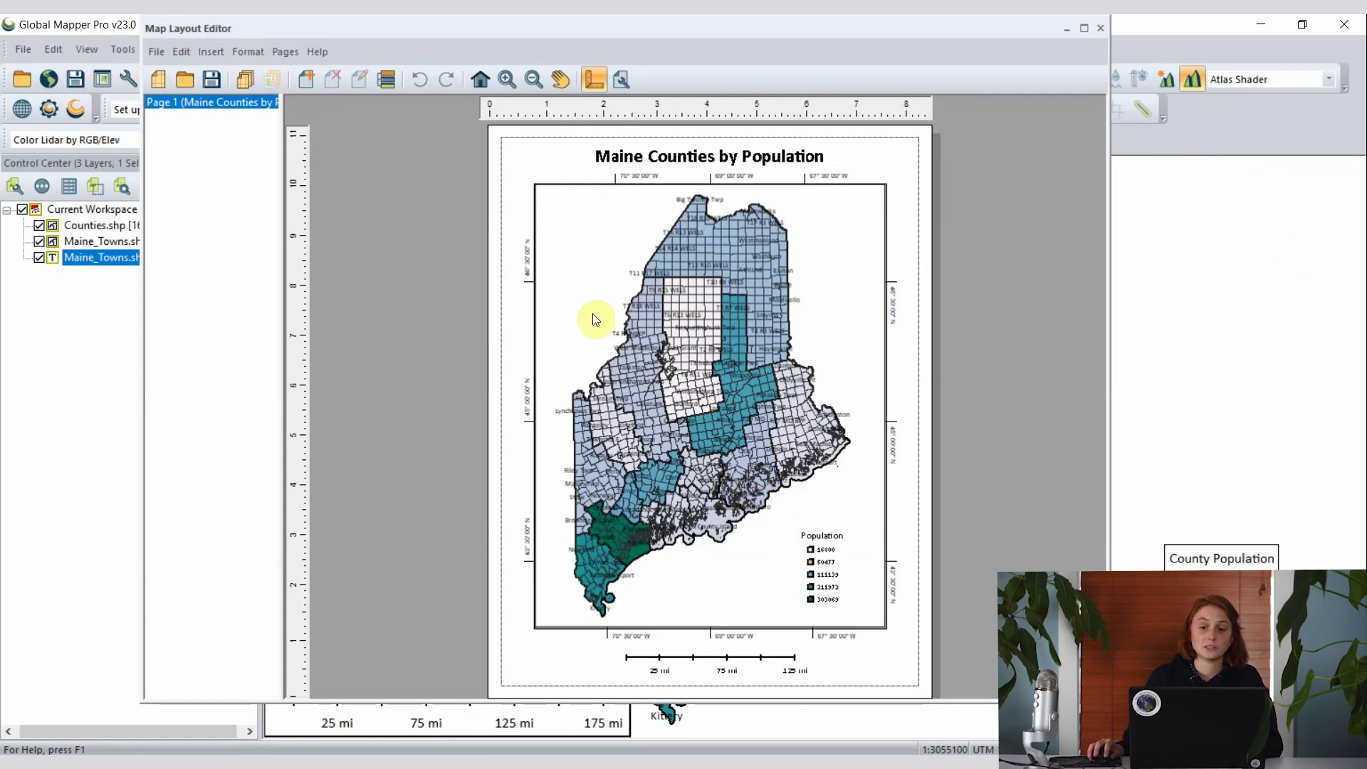
pyautogui.moveTo(1114, 277); pyautogui.dragTo(890, 268)
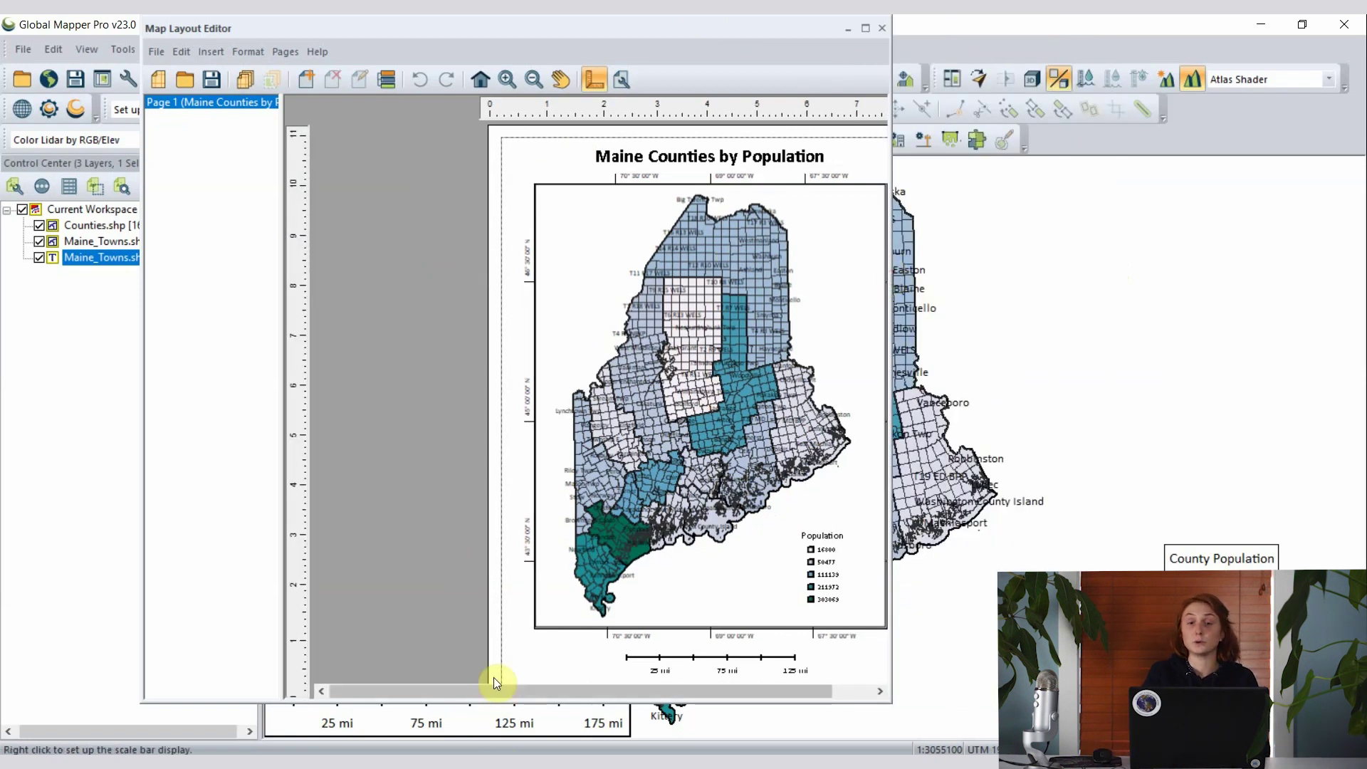
pyautogui.moveTo(497, 694); pyautogui.dragTo(641, 709)
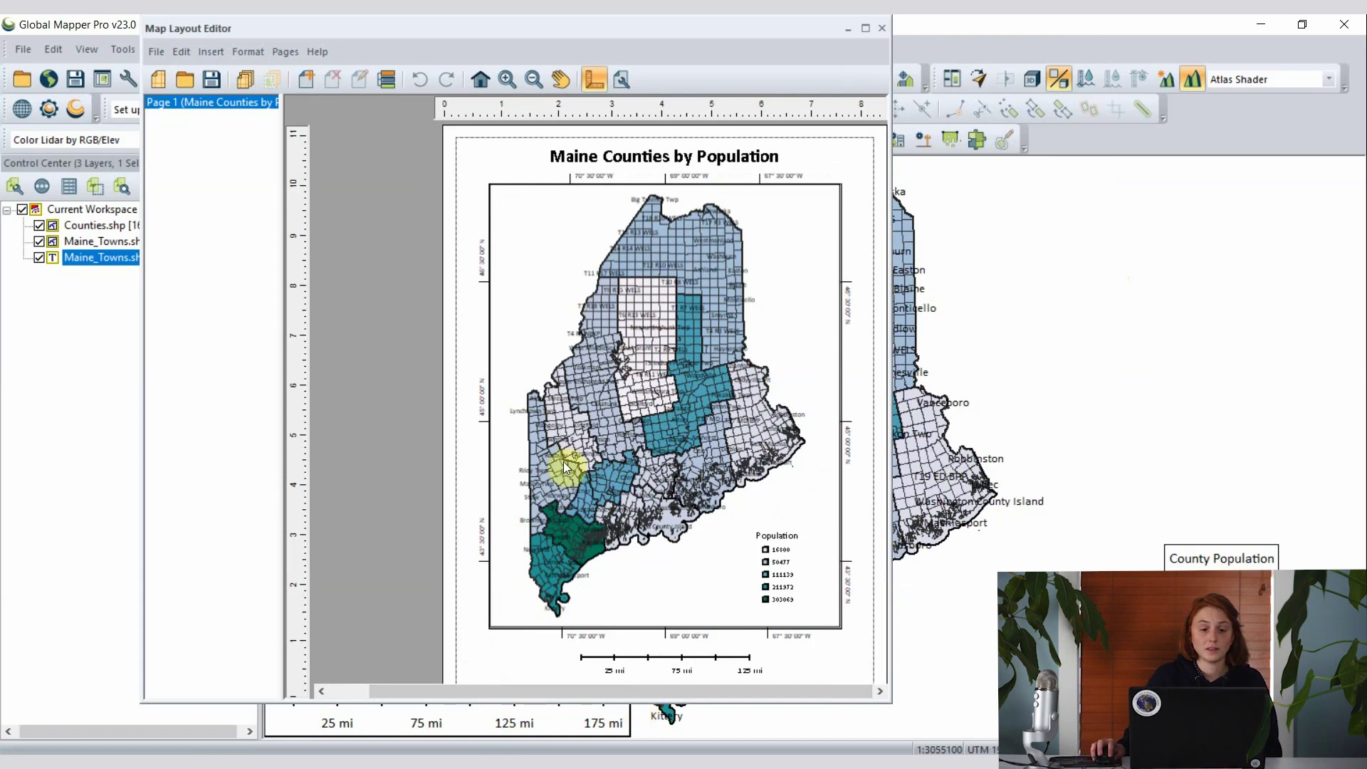
pyautogui.moveTo(554, 20); pyautogui.dragTo(331, 526)
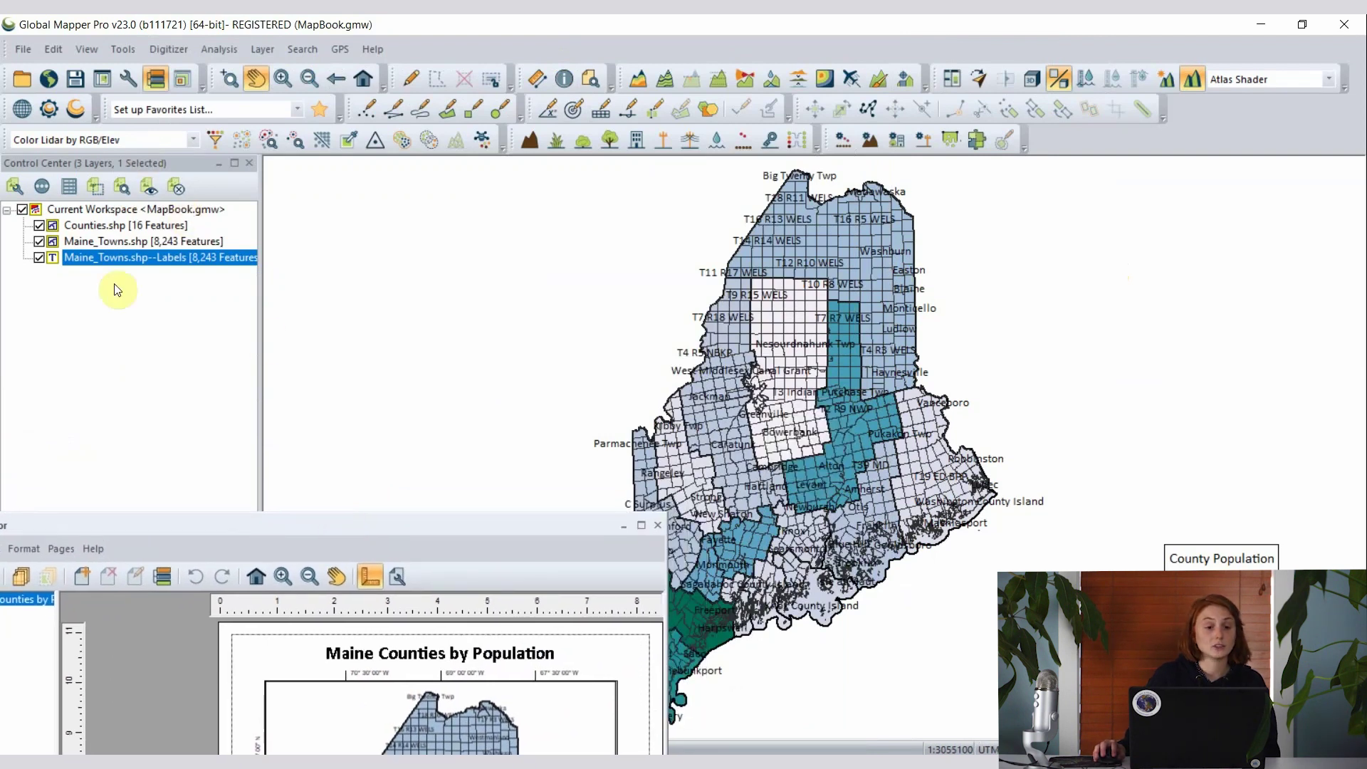
# Open the Counties attribute table and sort POPULATION numerically, largest first
pyautogui.click(112, 227)
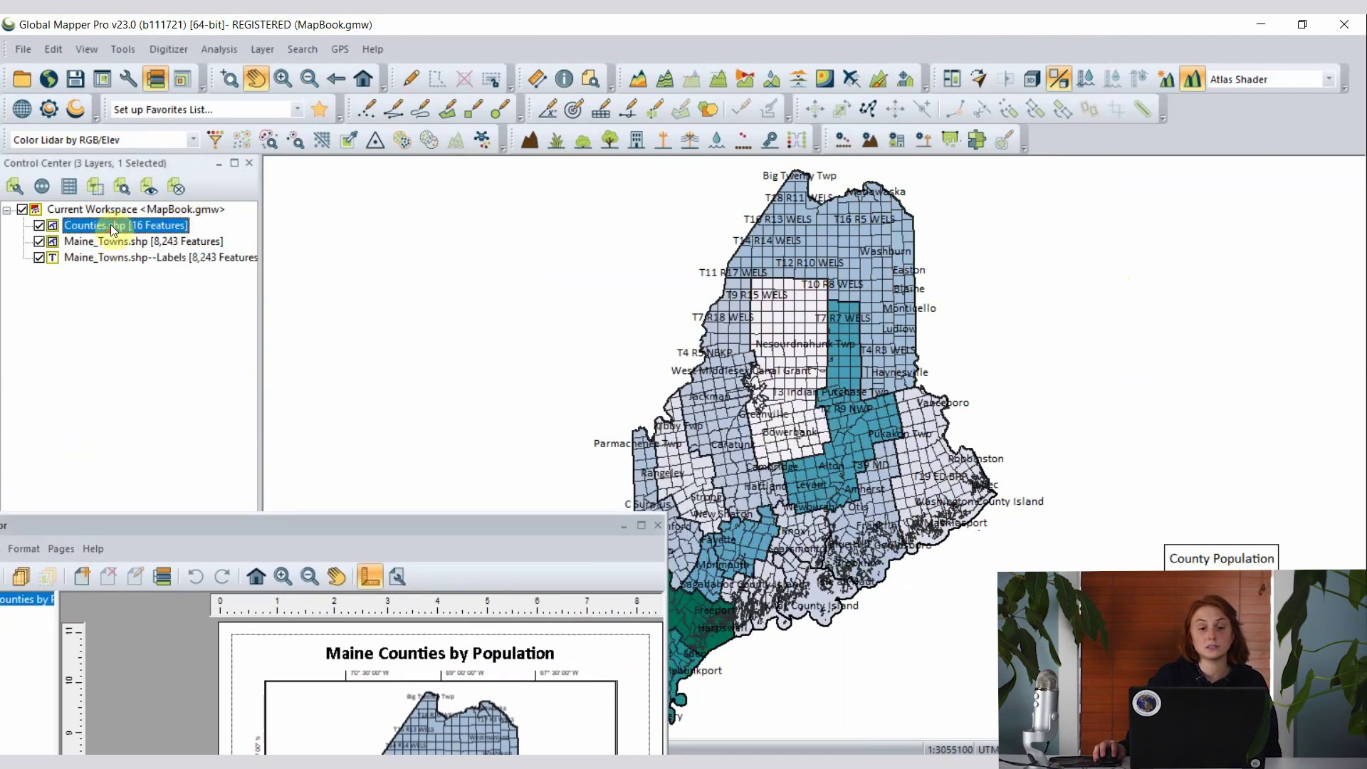
pyautogui.click(69, 187)
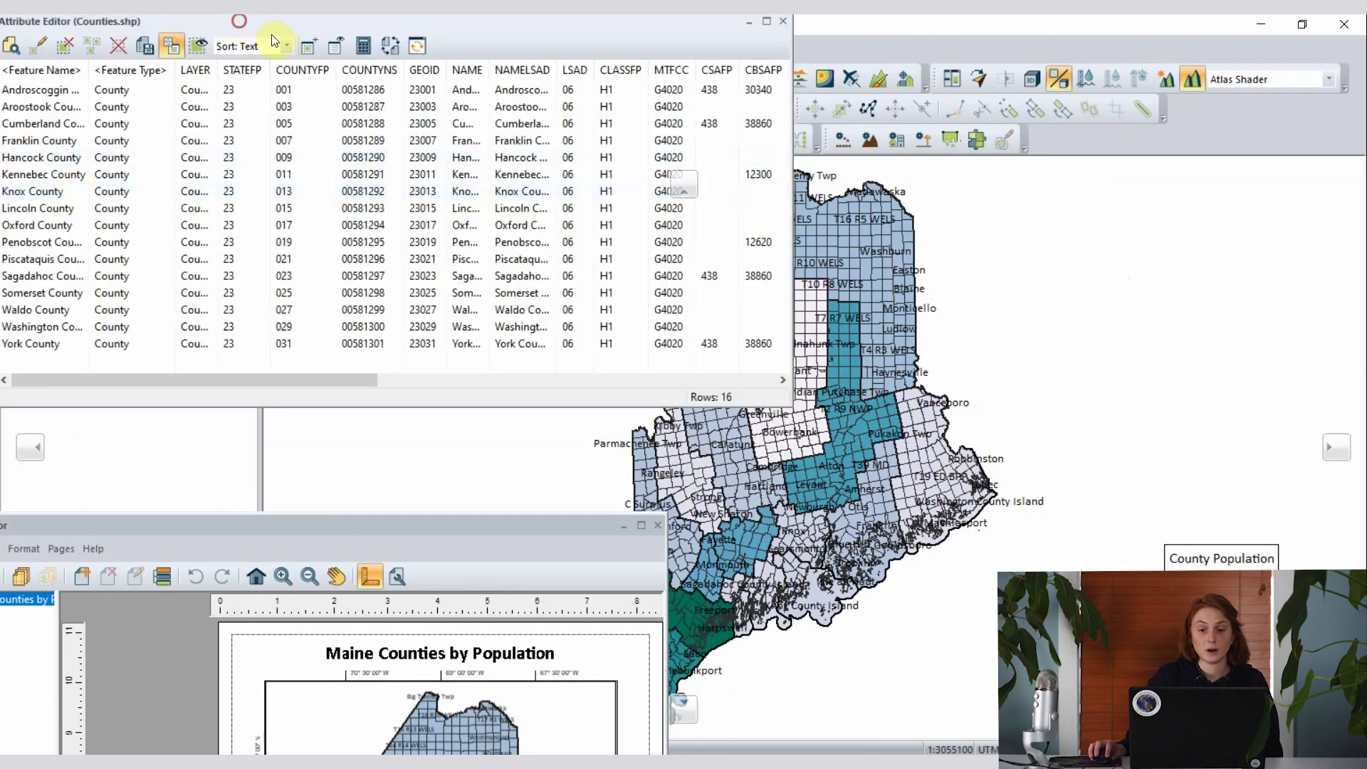
pyautogui.moveTo(249, 21); pyautogui.dragTo(388, 85)
pyautogui.moveTo(497, 442); pyautogui.dragTo(732, 441)
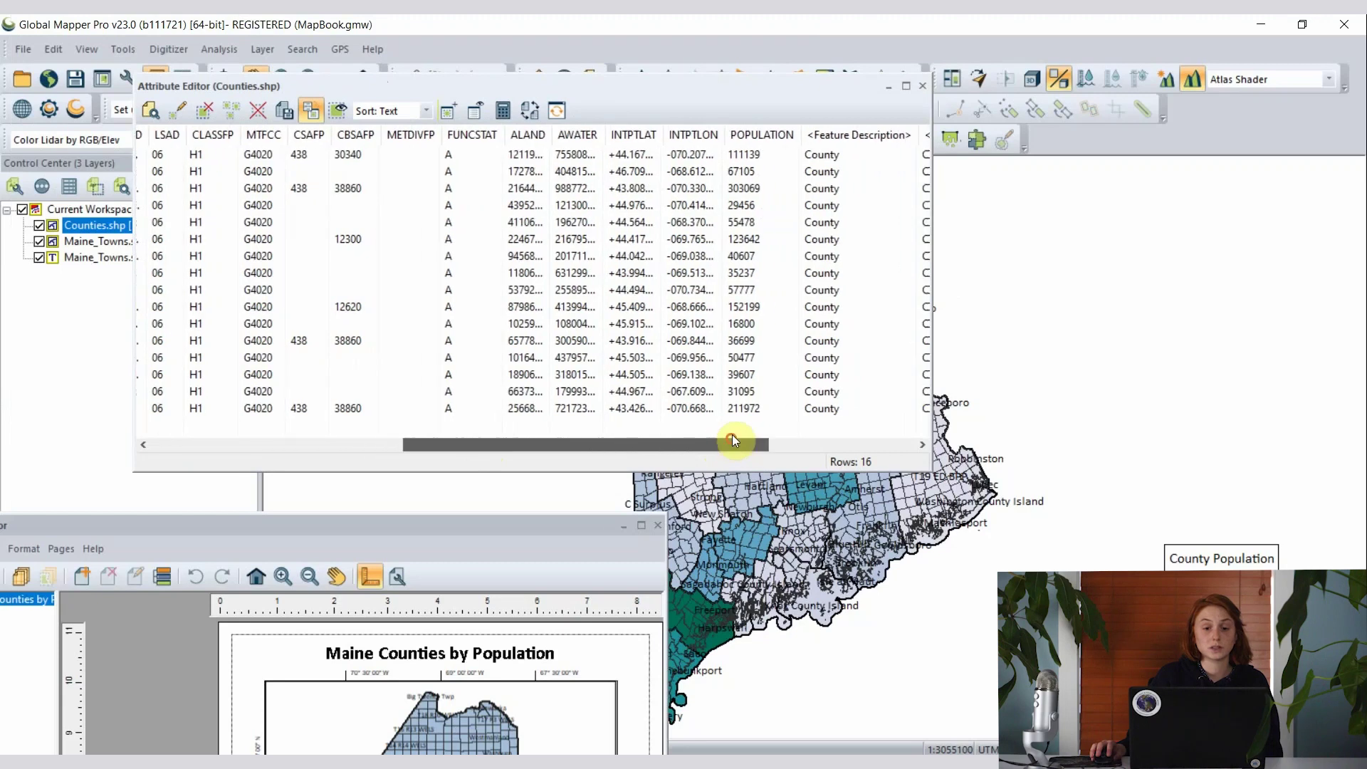
pyautogui.click(760, 134)
pyautogui.click(388, 111)
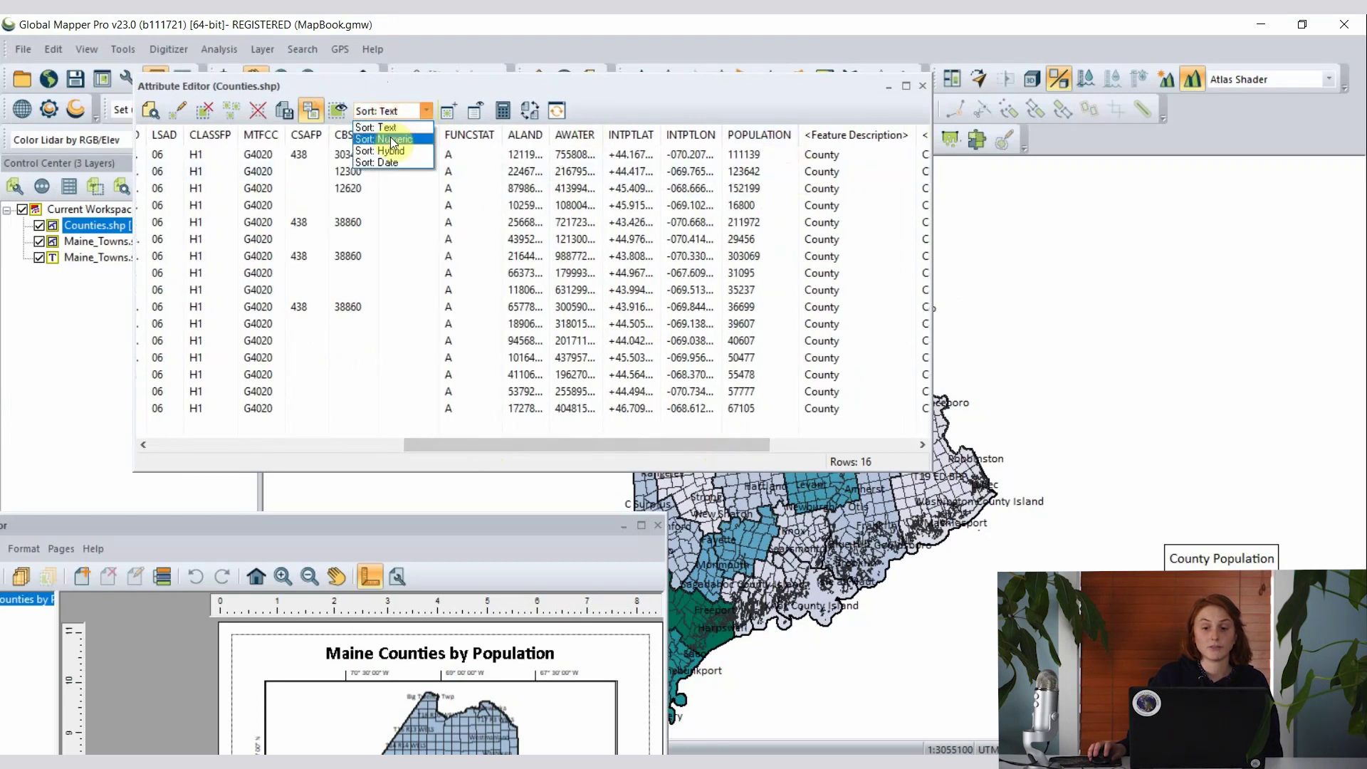
pyautogui.click(383, 139)
pyautogui.click(766, 134)
pyautogui.click(767, 134)
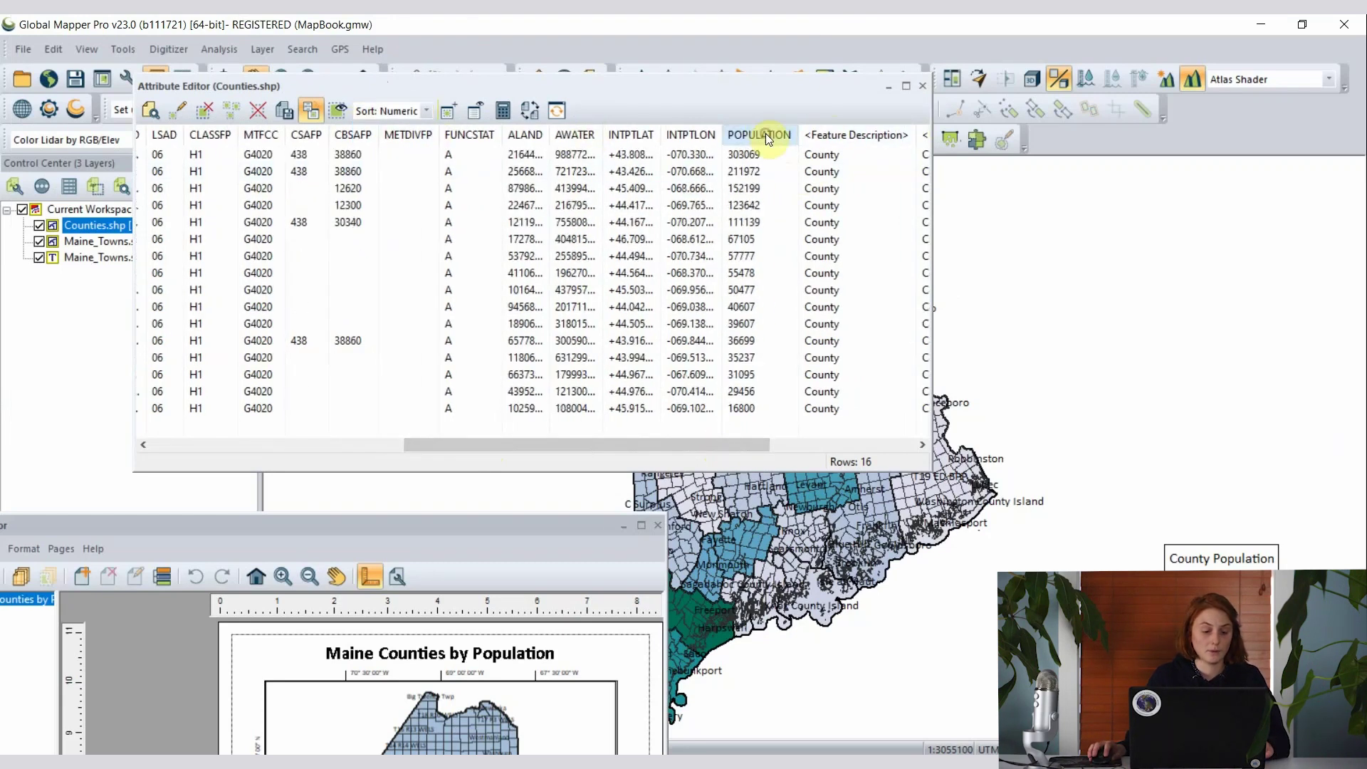
# Select the counties with populations 303069, 211972 and 152199, then close the table
pyautogui.click(759, 158)
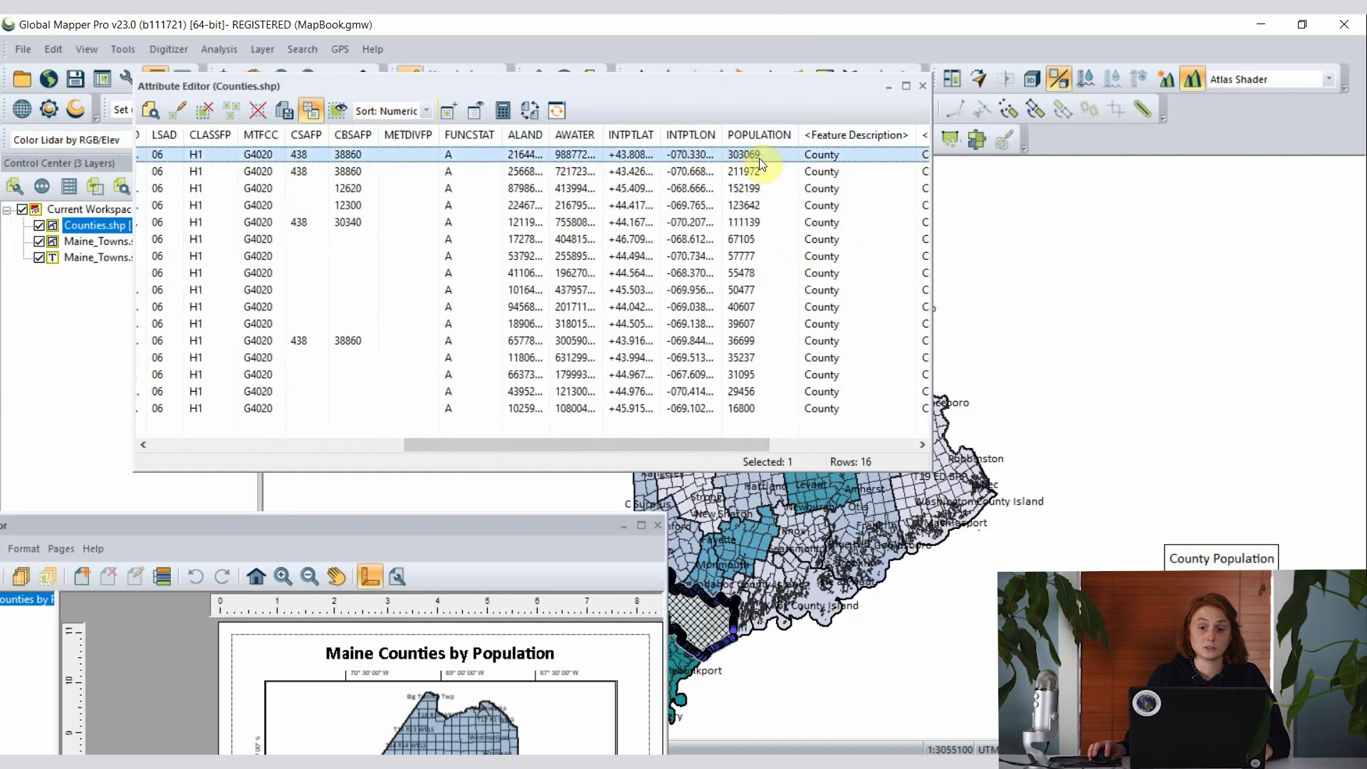
pyautogui.keyDown('ctrl'); pyautogui.click(759, 169); pyautogui.keyUp('ctrl')
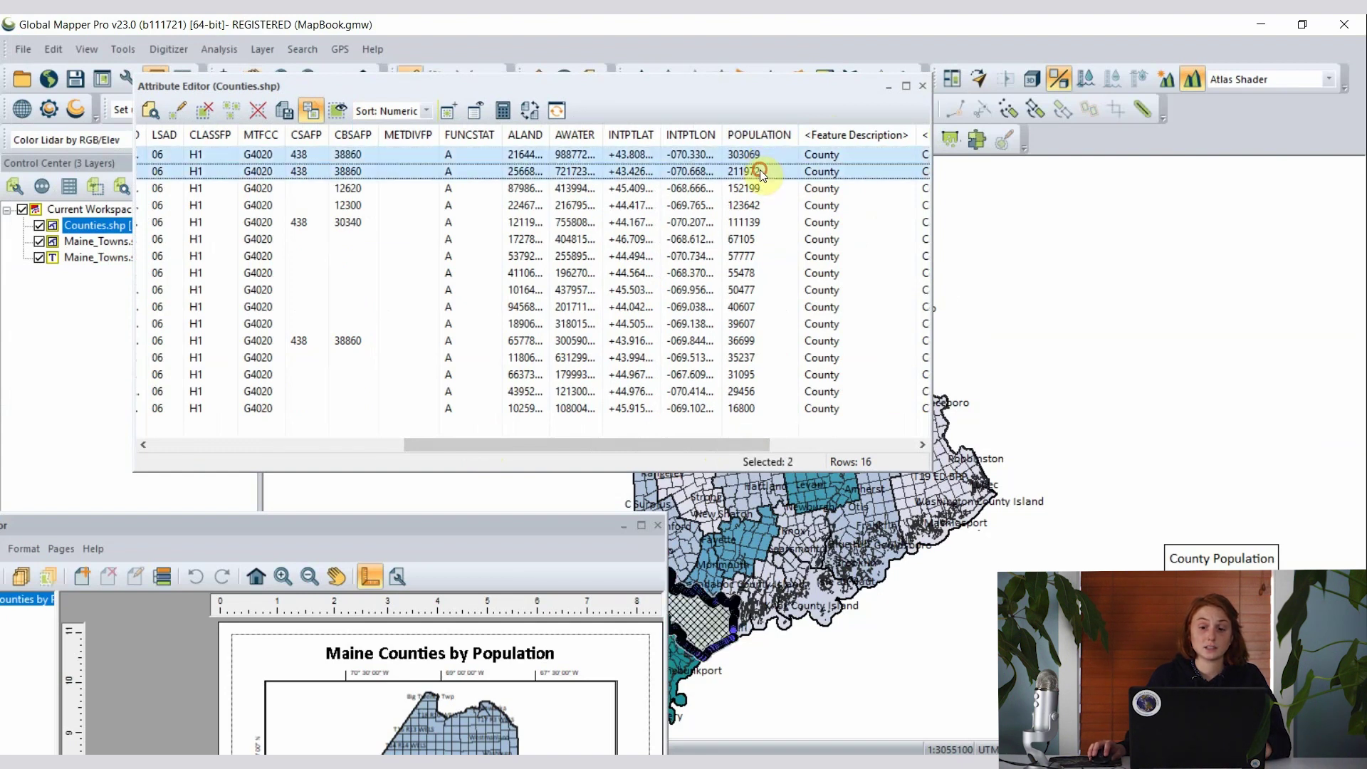
pyautogui.keyDown('ctrl'); pyautogui.click(764, 185); pyautogui.keyUp('ctrl')
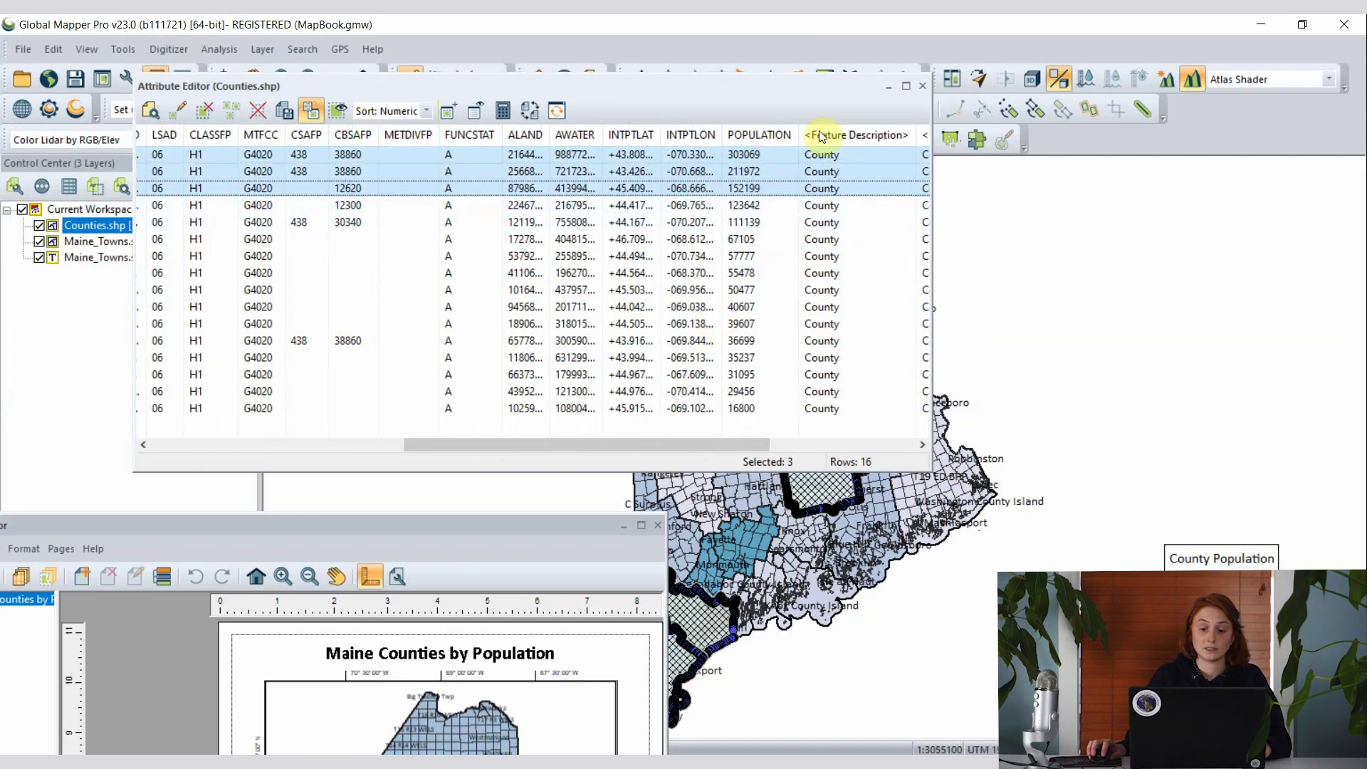
pyautogui.click(923, 86)
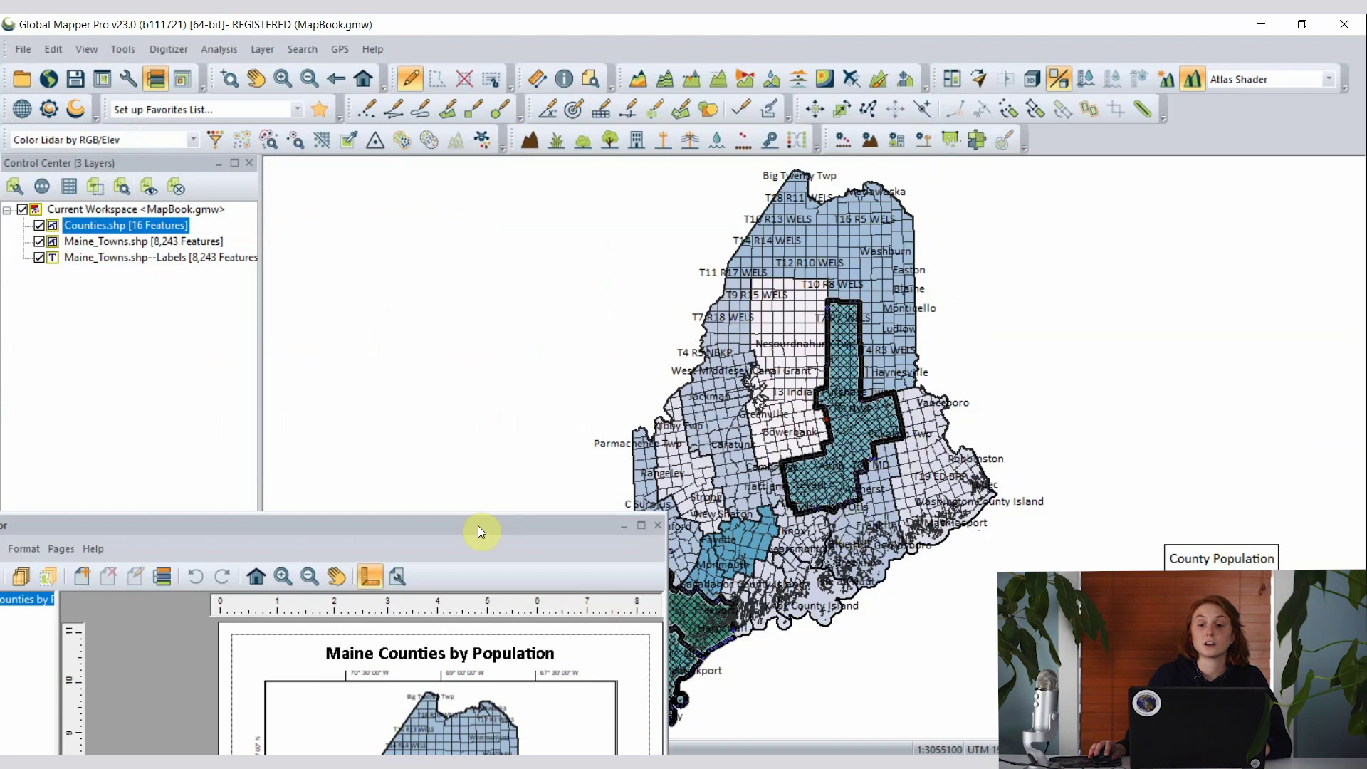
# Drag the layout editor up to show the whole Maine Counties by Population page
pyautogui.moveTo(477, 526); pyautogui.dragTo(695, 41)
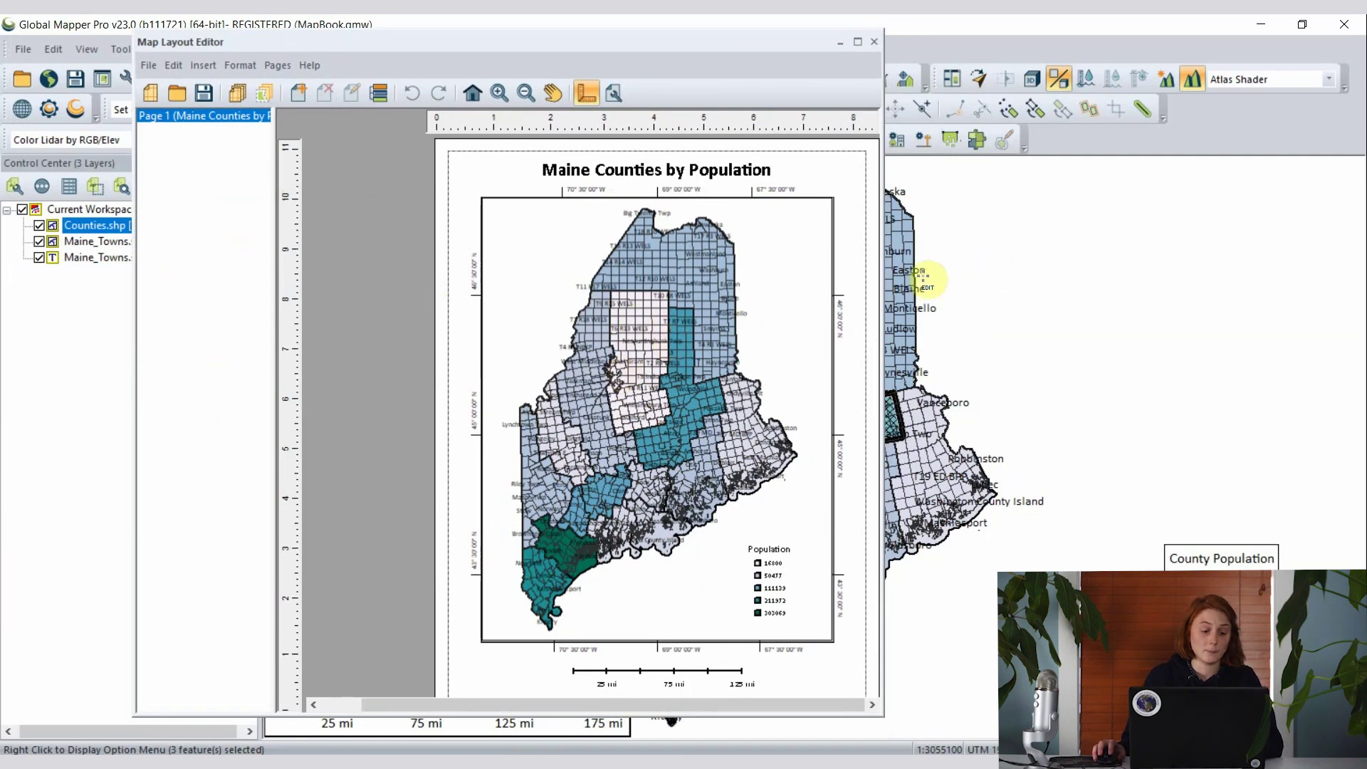
# Create a feature map book from the selected counties after reviewing its Feature Options and Layers settings
pyautogui.click(261, 93)
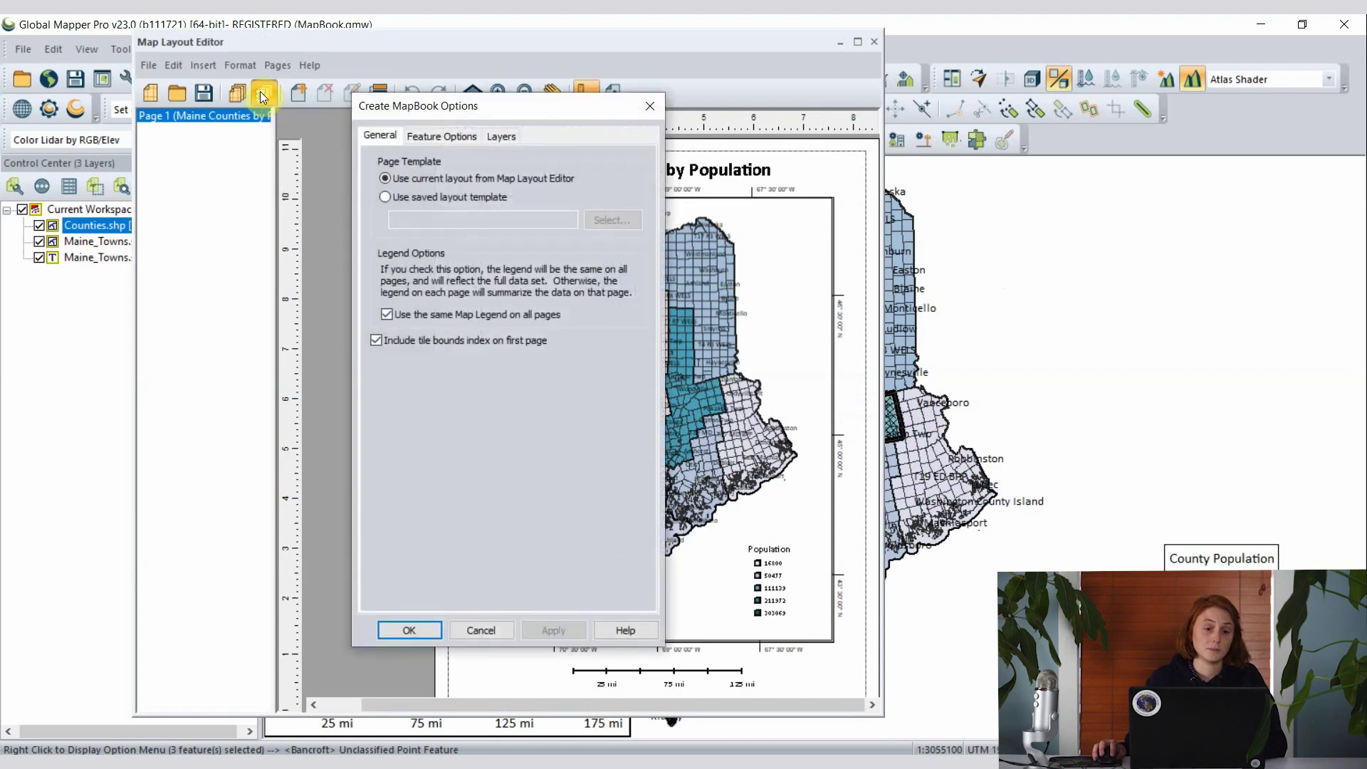
pyautogui.moveTo(433, 113); pyautogui.dragTo(288, 96)
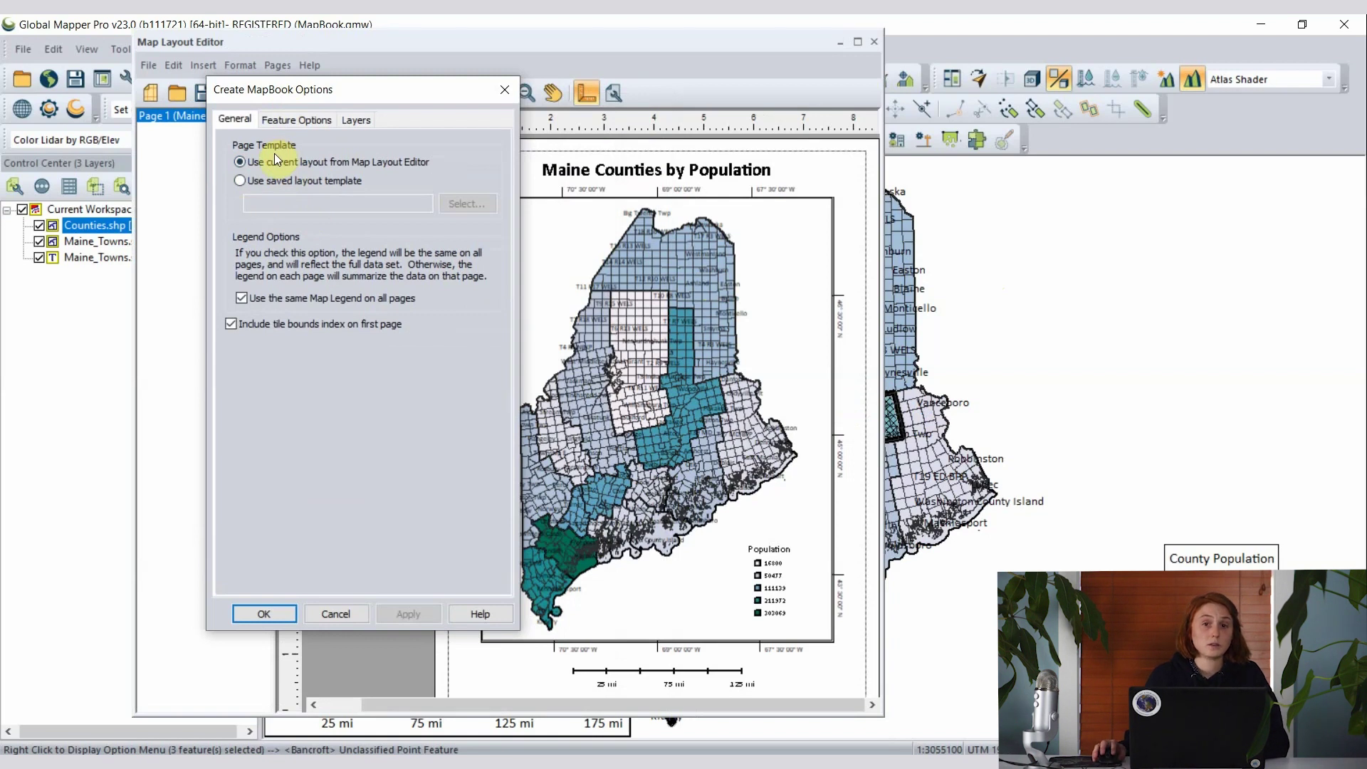
pyautogui.click(288, 121)
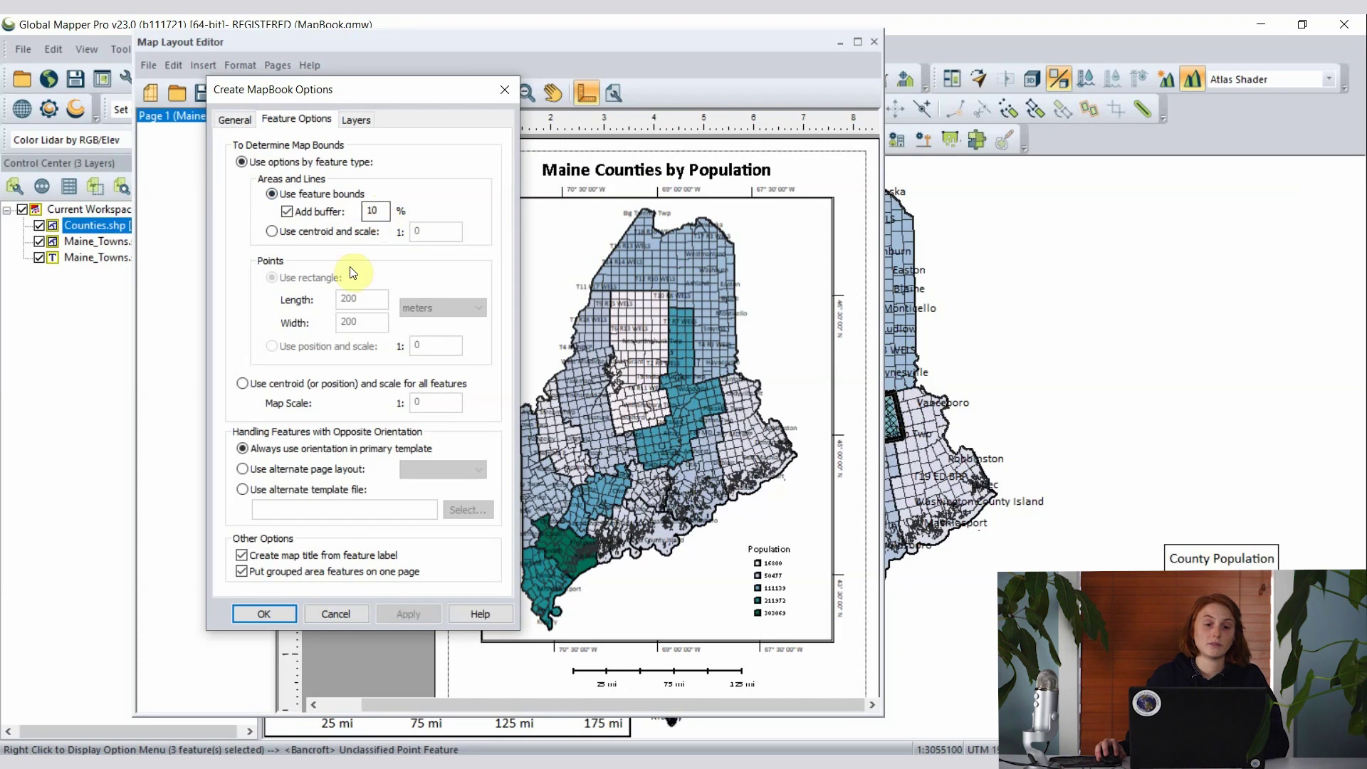
pyautogui.click(347, 120)
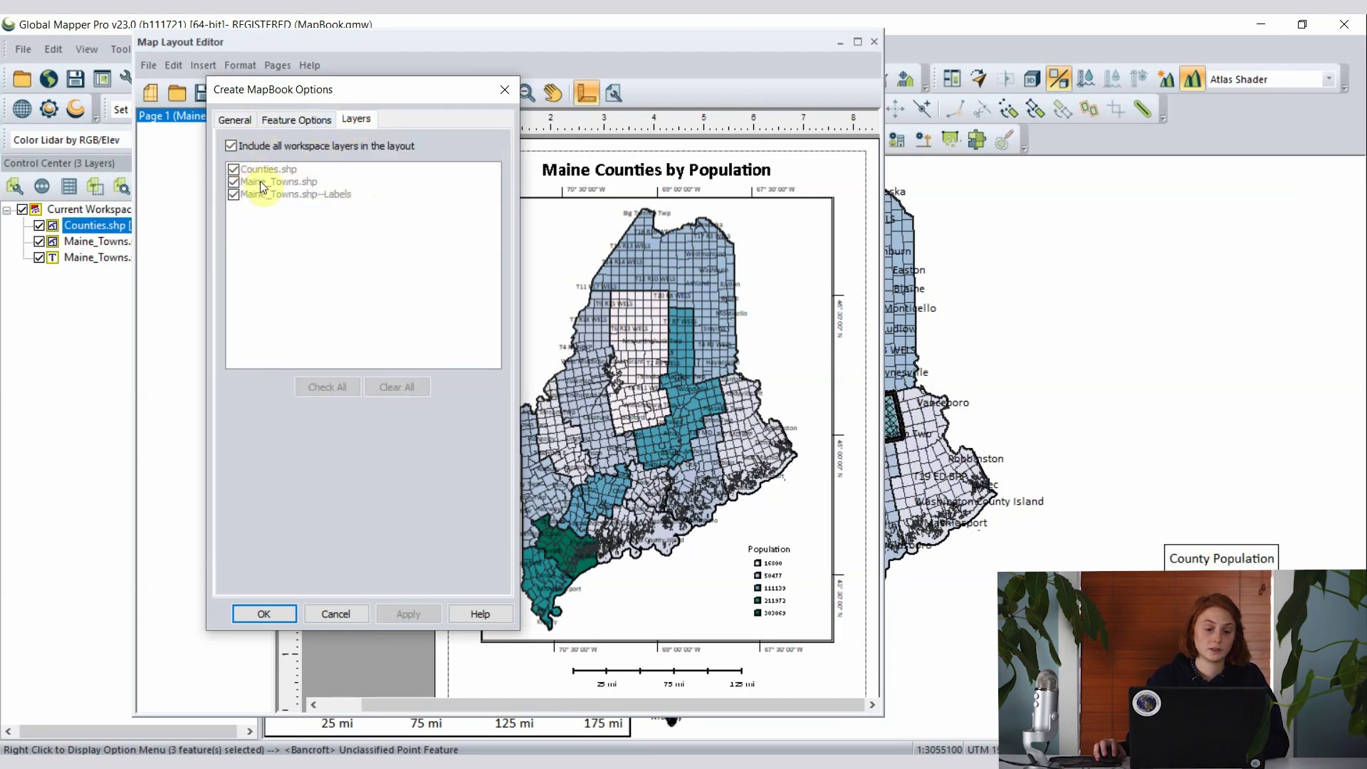
pyautogui.click(267, 611)
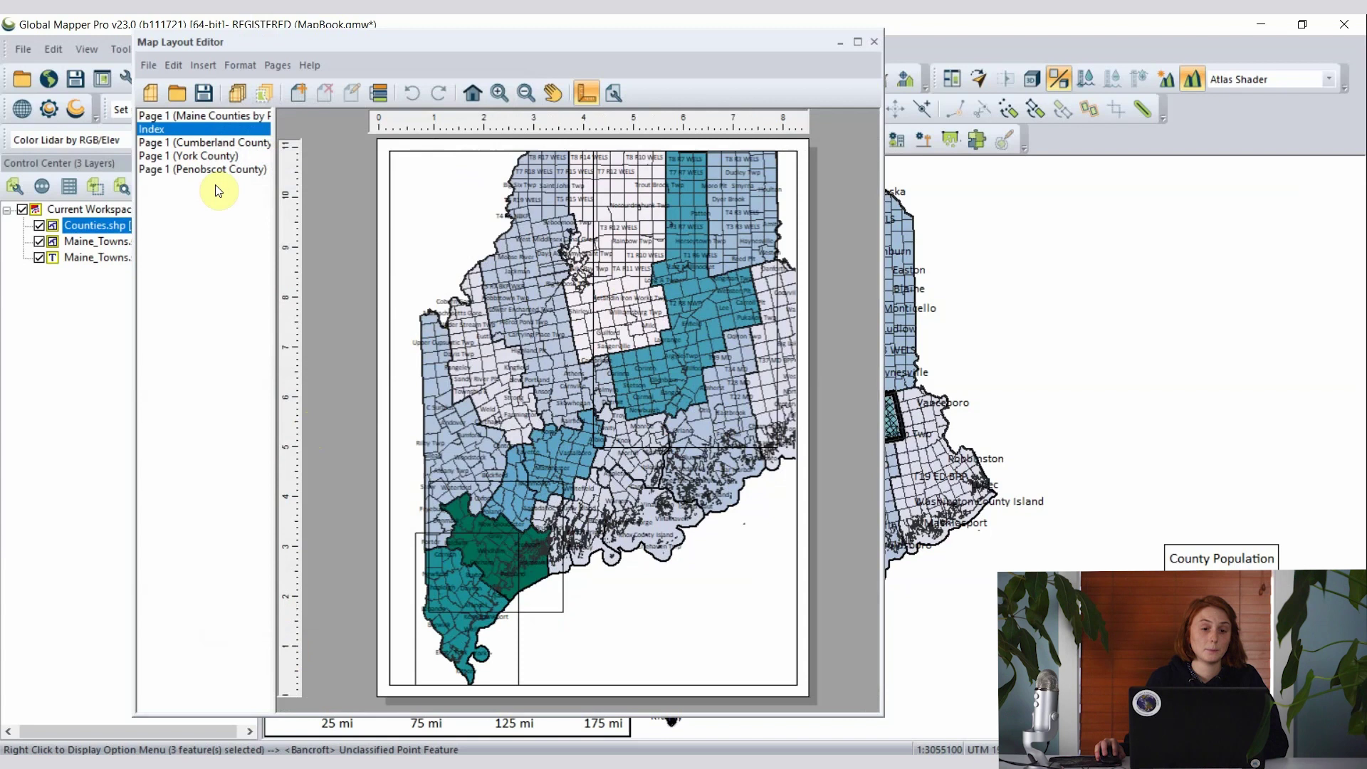
# Preview the Cumberland County page, then the York County page, and move the editor aside
pyautogui.click(217, 144)
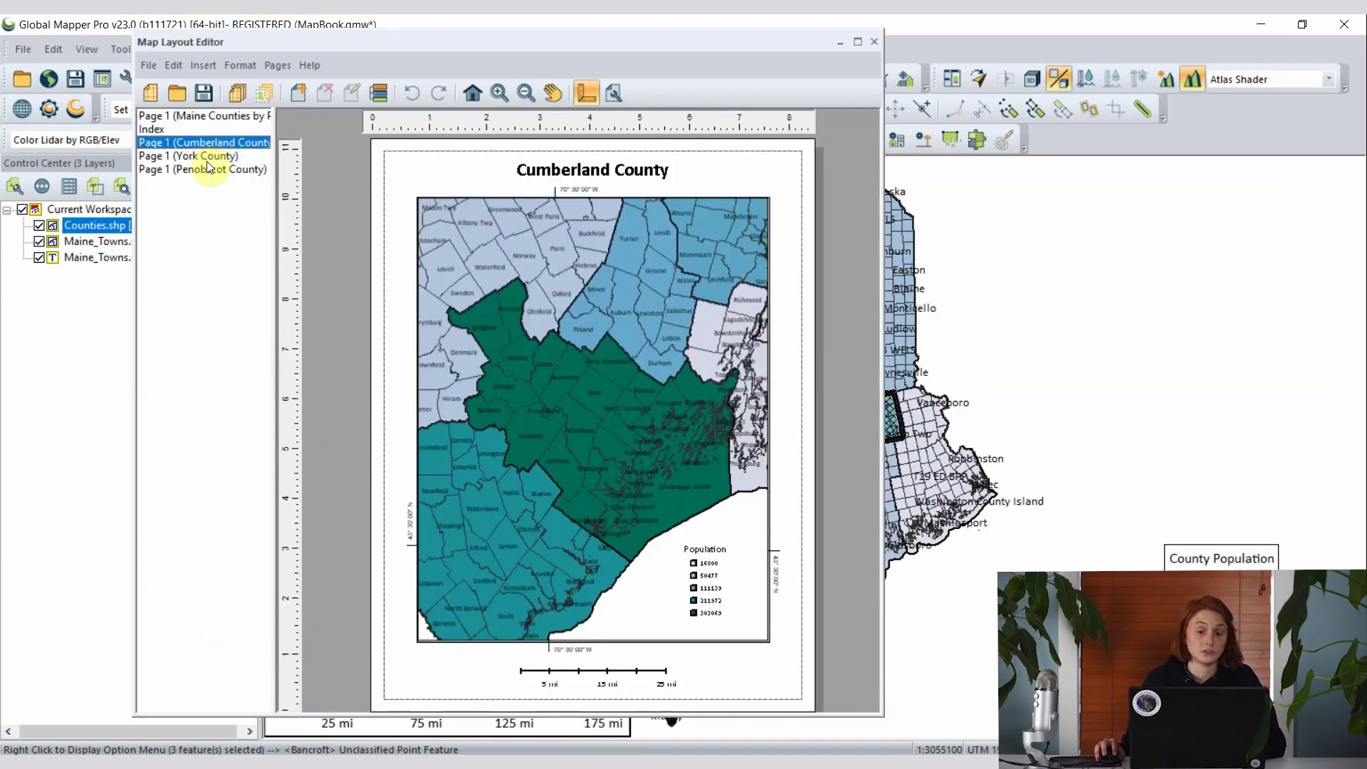
pyautogui.click(207, 158)
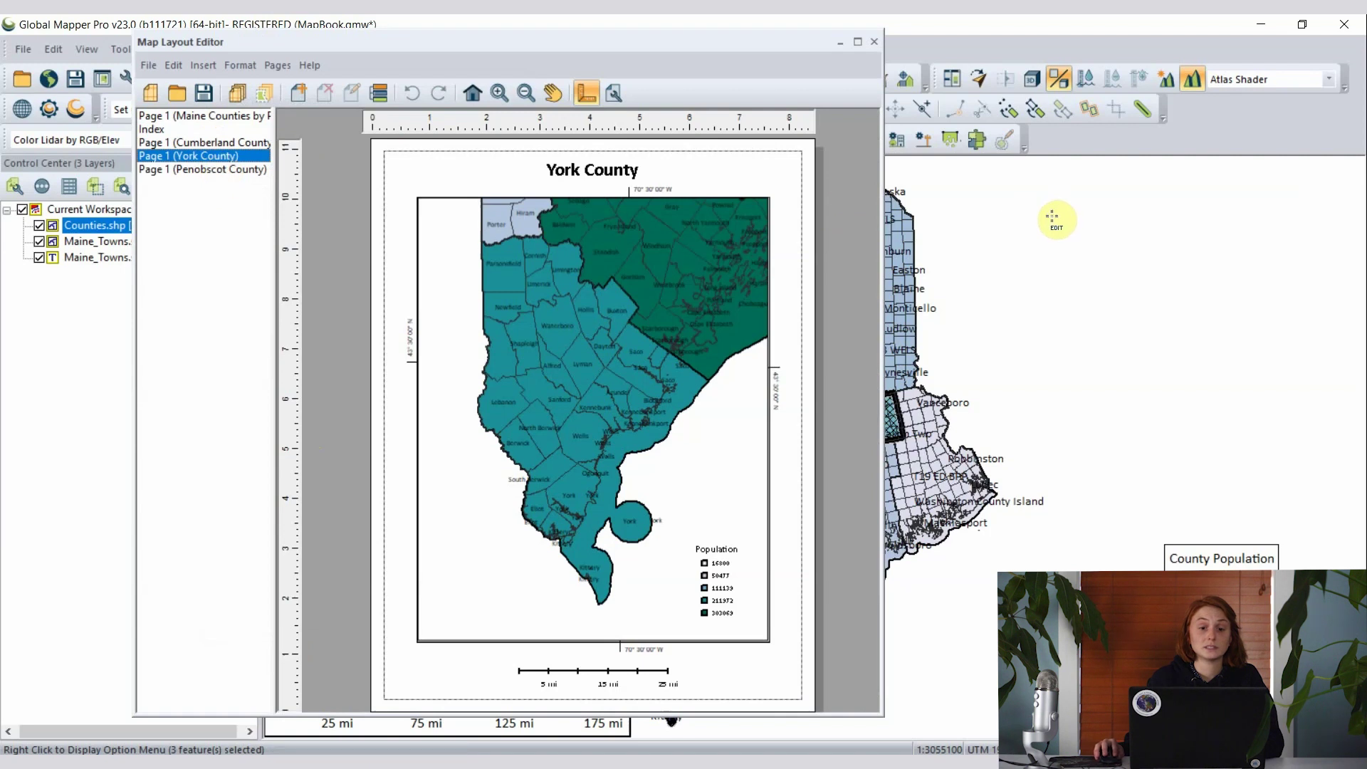
pyautogui.moveTo(413, 41); pyautogui.dragTo(208, 213)
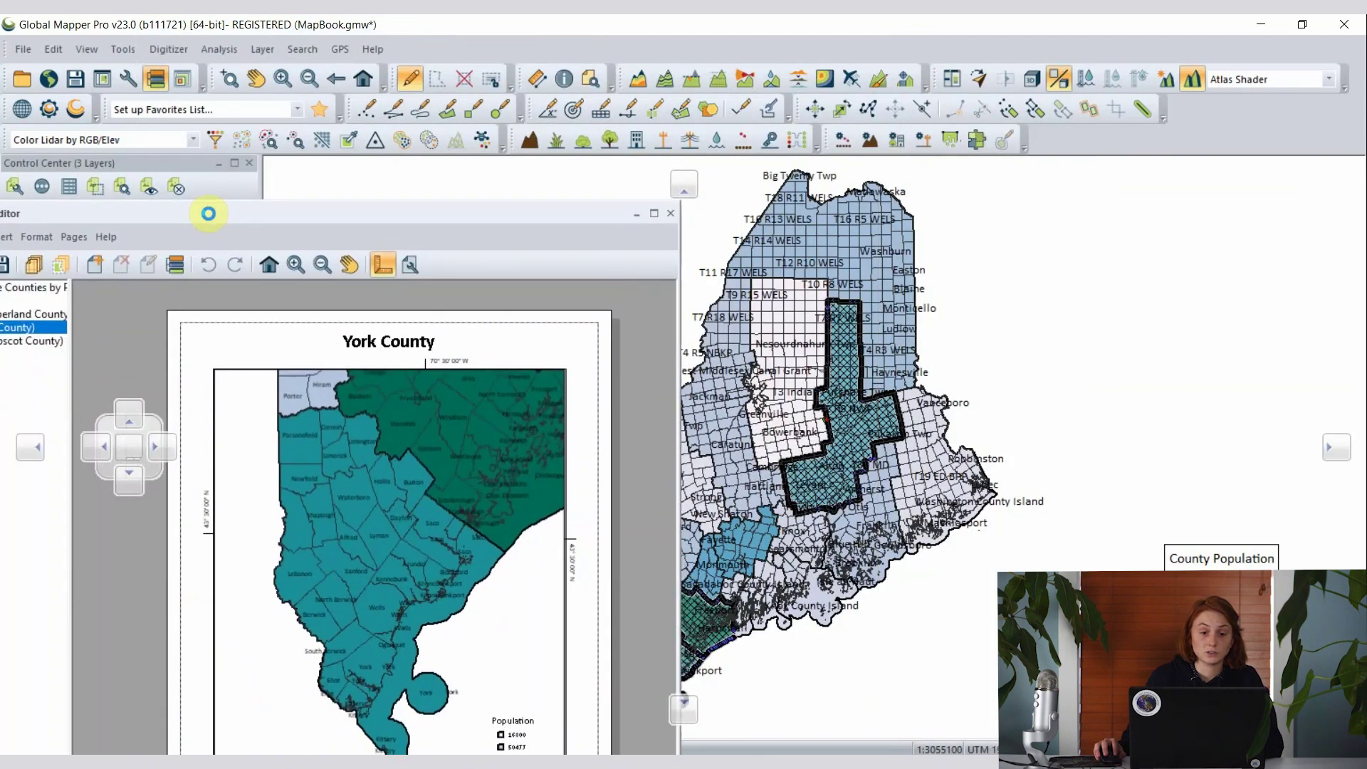
# Clear the county selection, then review the Cumberland, York and Penobscot pages before returning to the title page
pyautogui.click(461, 80)
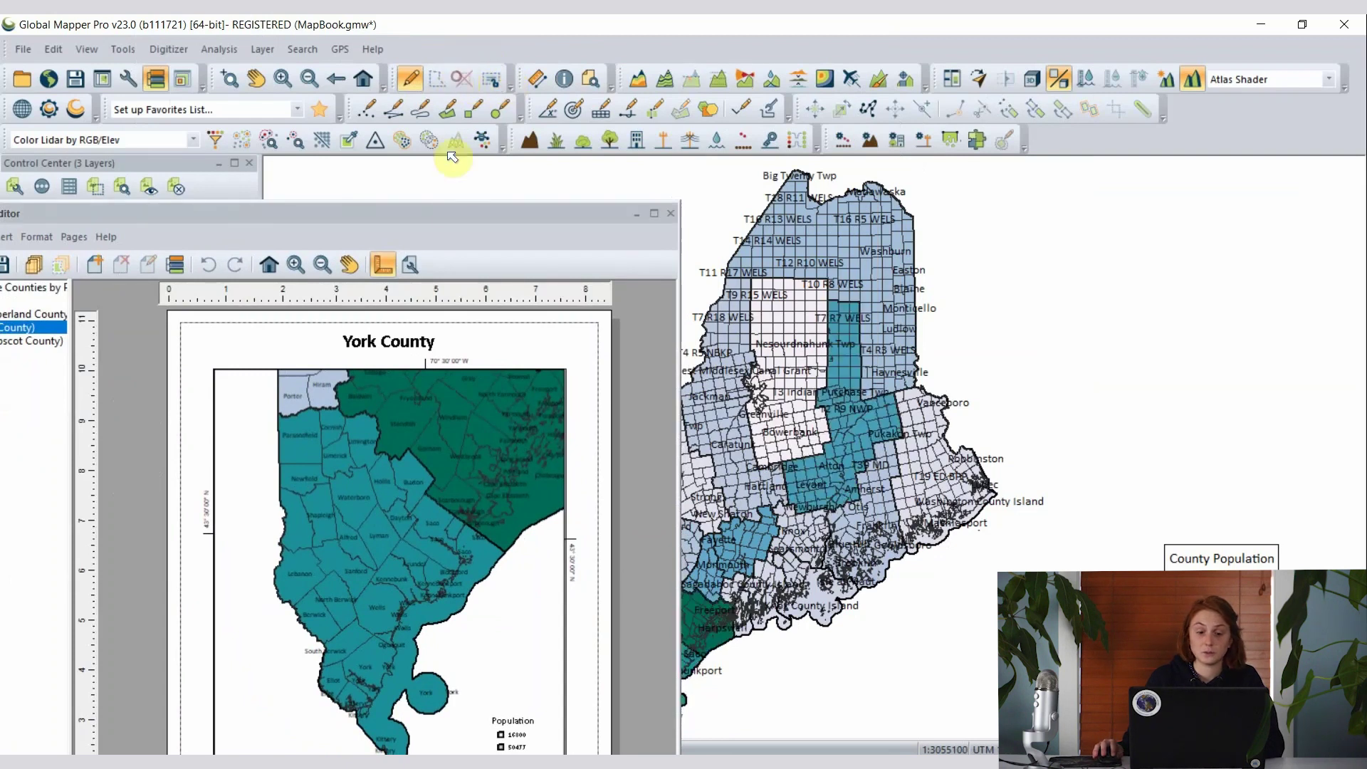
pyautogui.moveTo(440, 218); pyautogui.dragTo(703, 56)
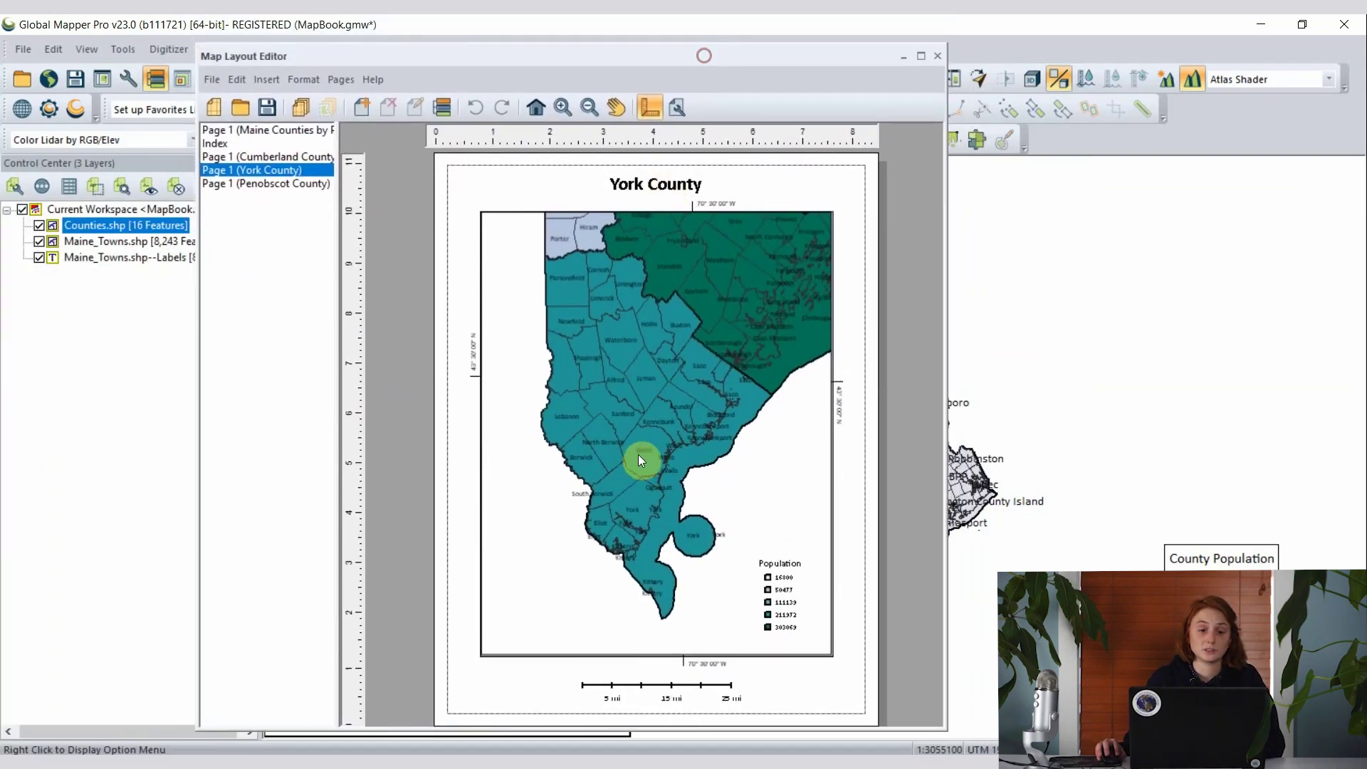
pyautogui.click(254, 155)
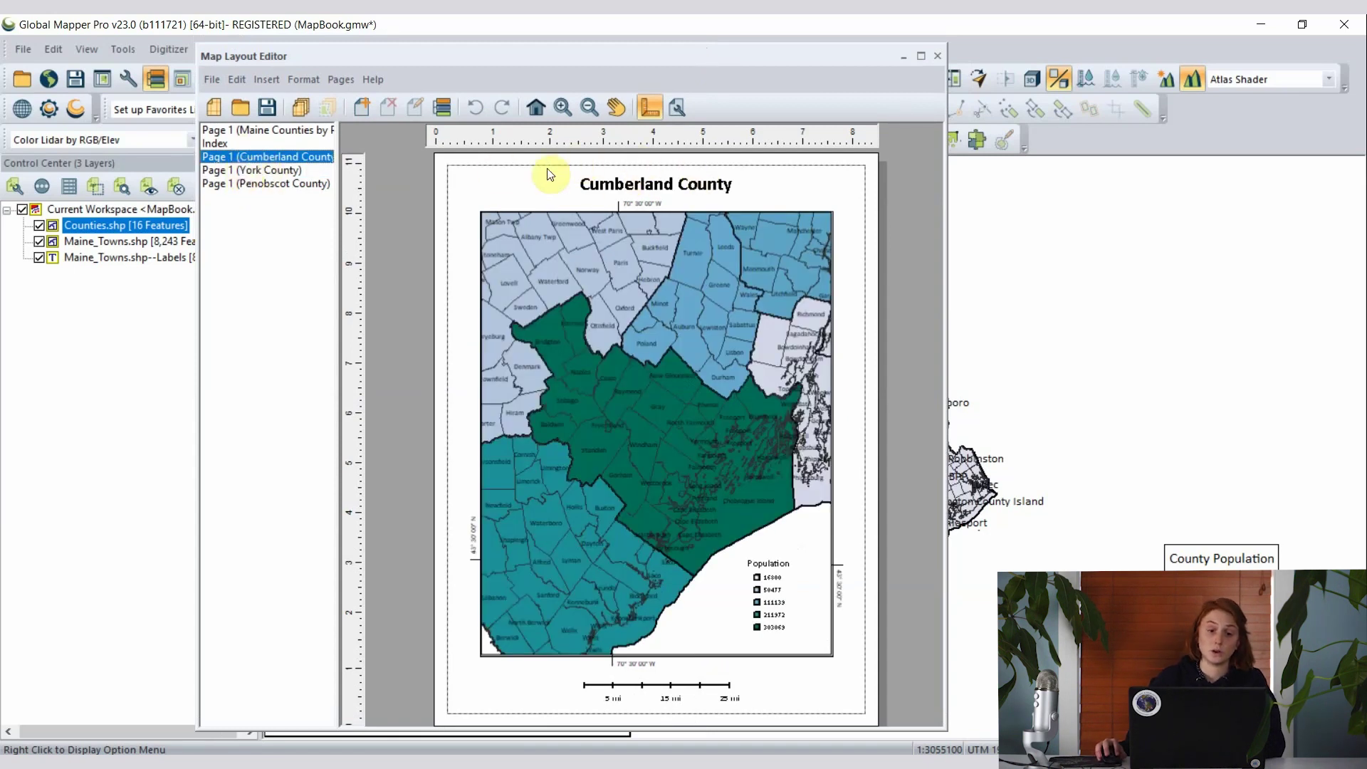
pyautogui.click(290, 171)
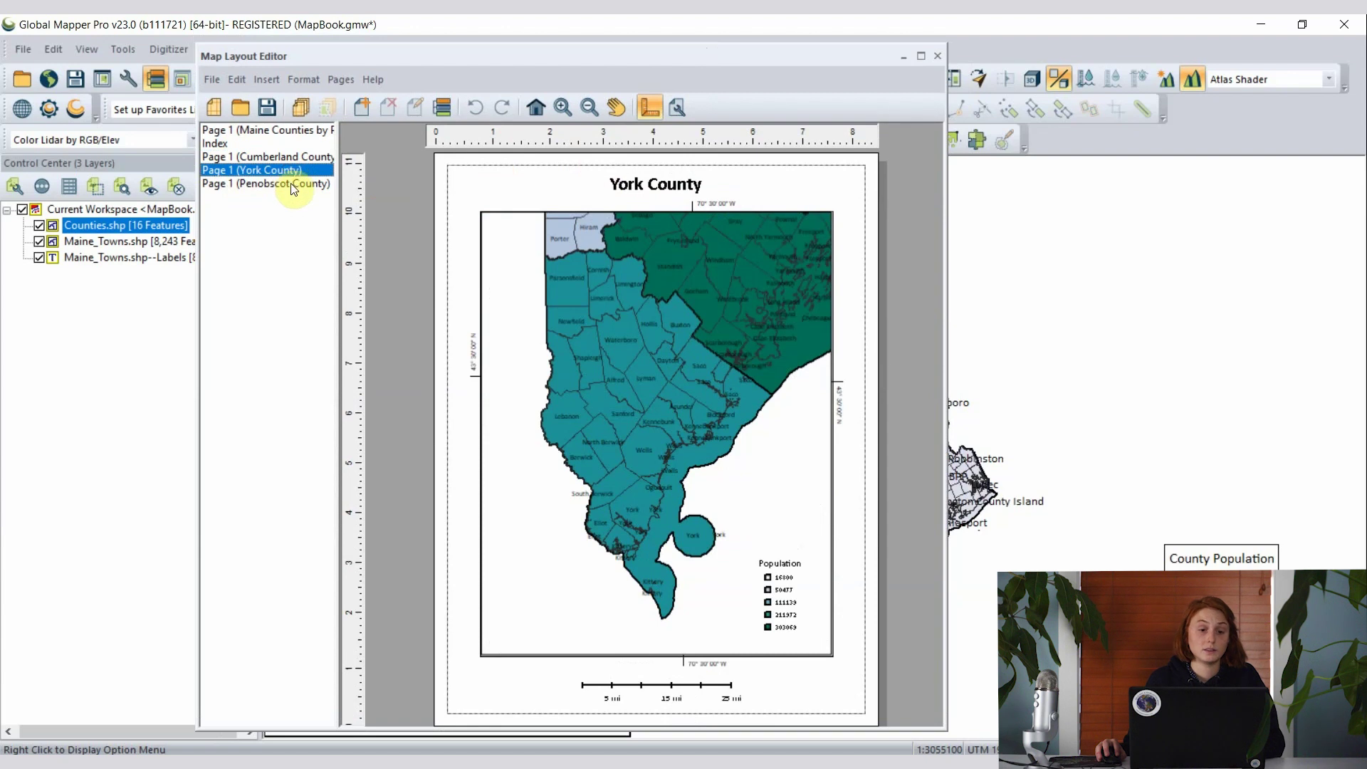
pyautogui.click(290, 183)
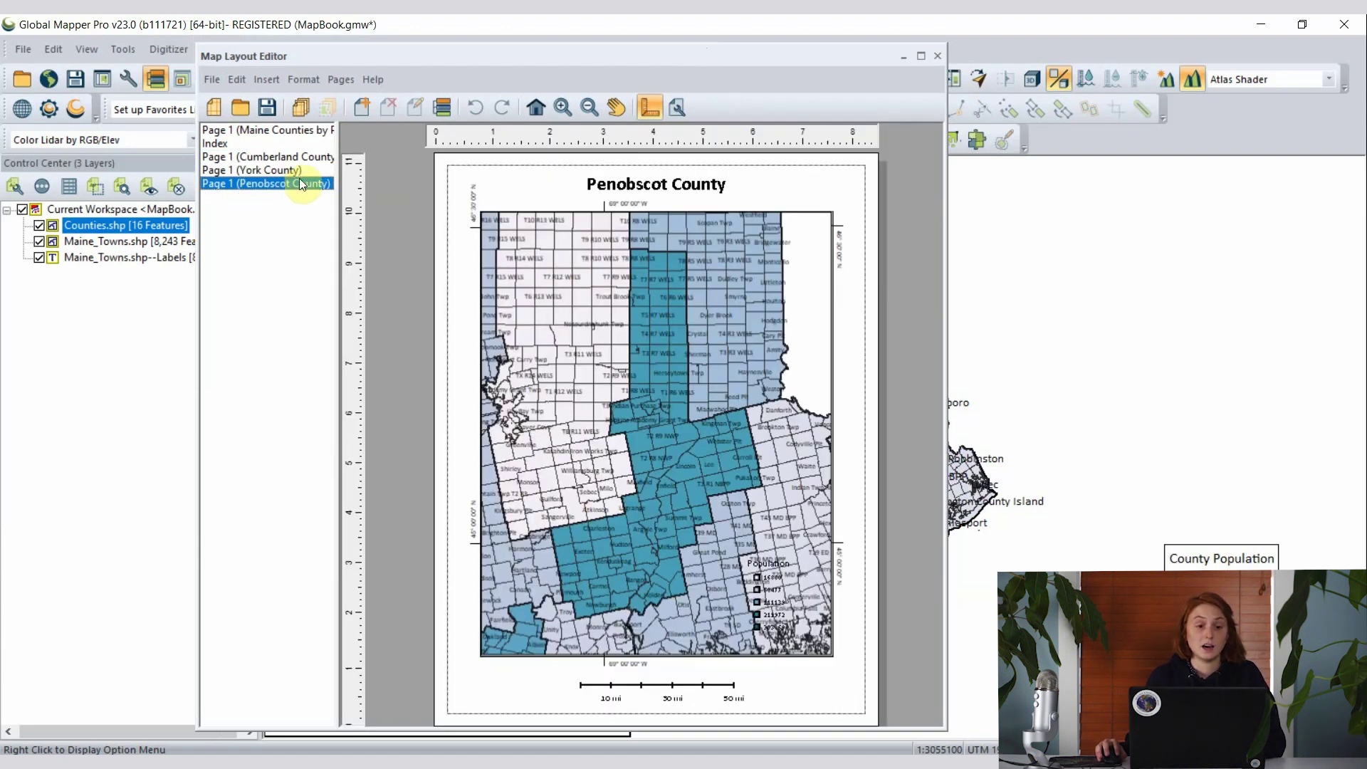
pyautogui.click(262, 133)
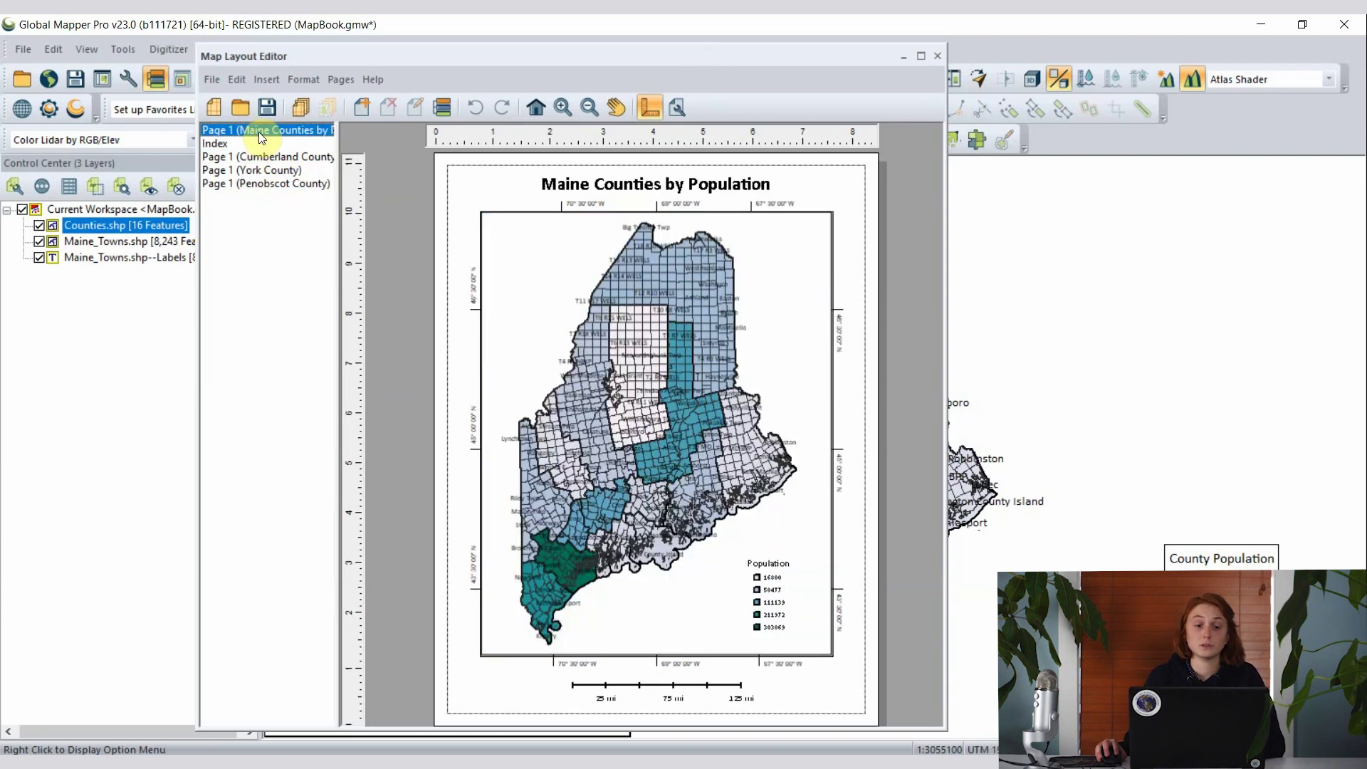
# Exclude the Maine_Towns.shp--Labels layer from the title page's selected layers
pyautogui.rightClick(259, 133)
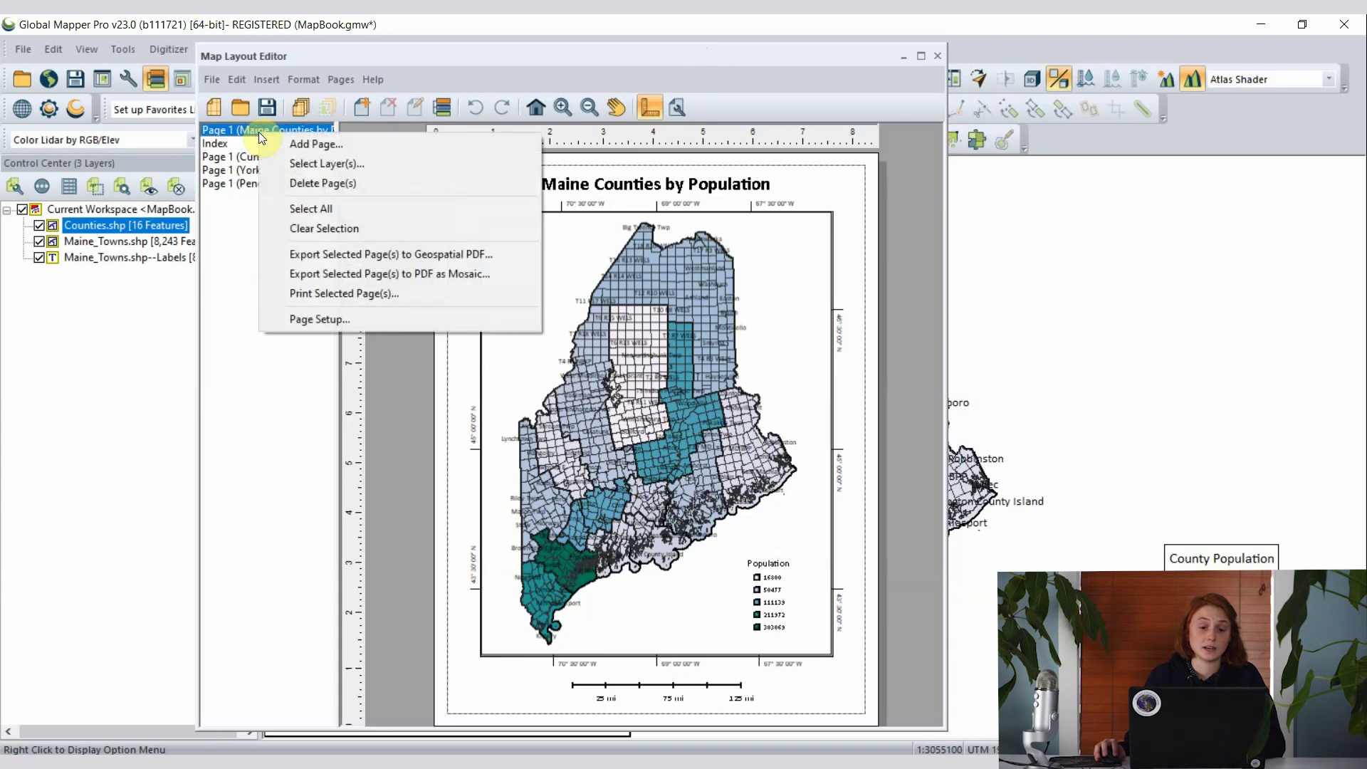
pyautogui.click(360, 160)
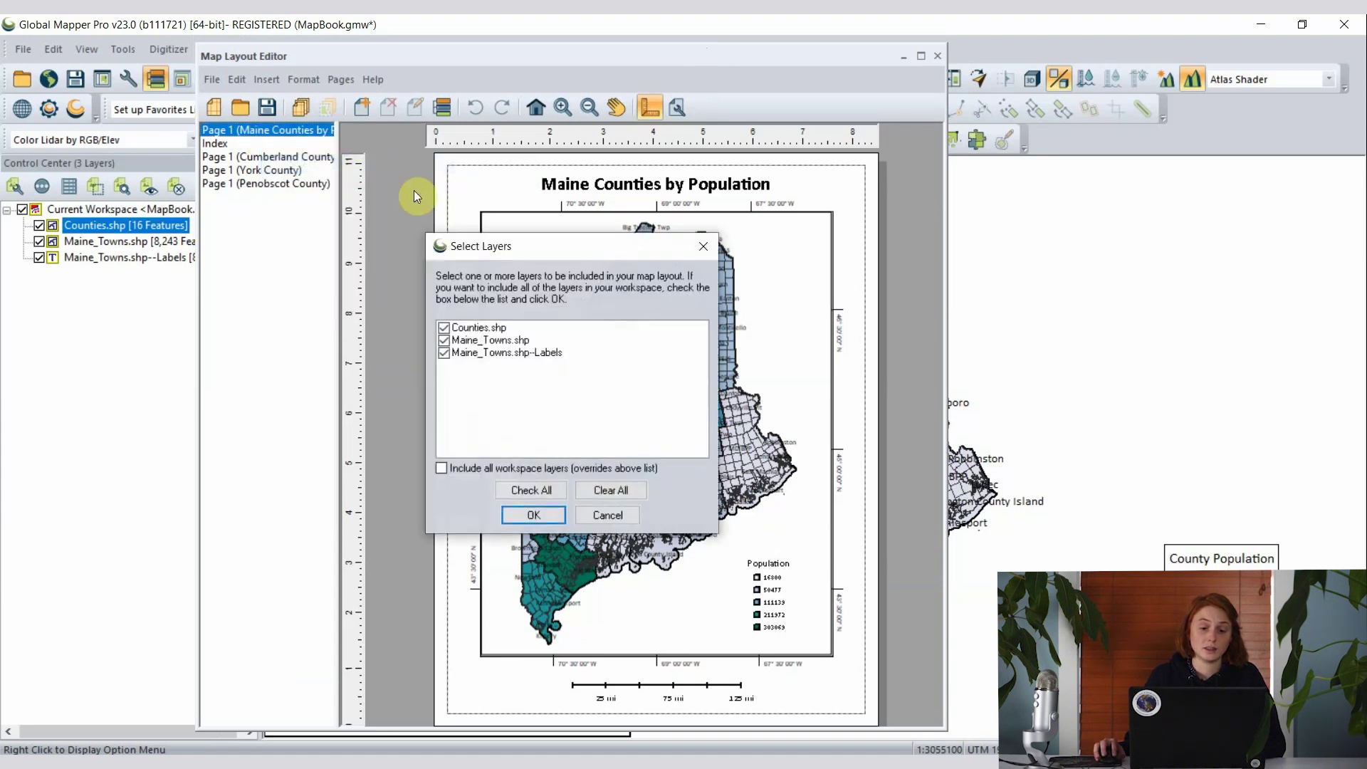
pyautogui.click(443, 353)
pyautogui.click(520, 515)
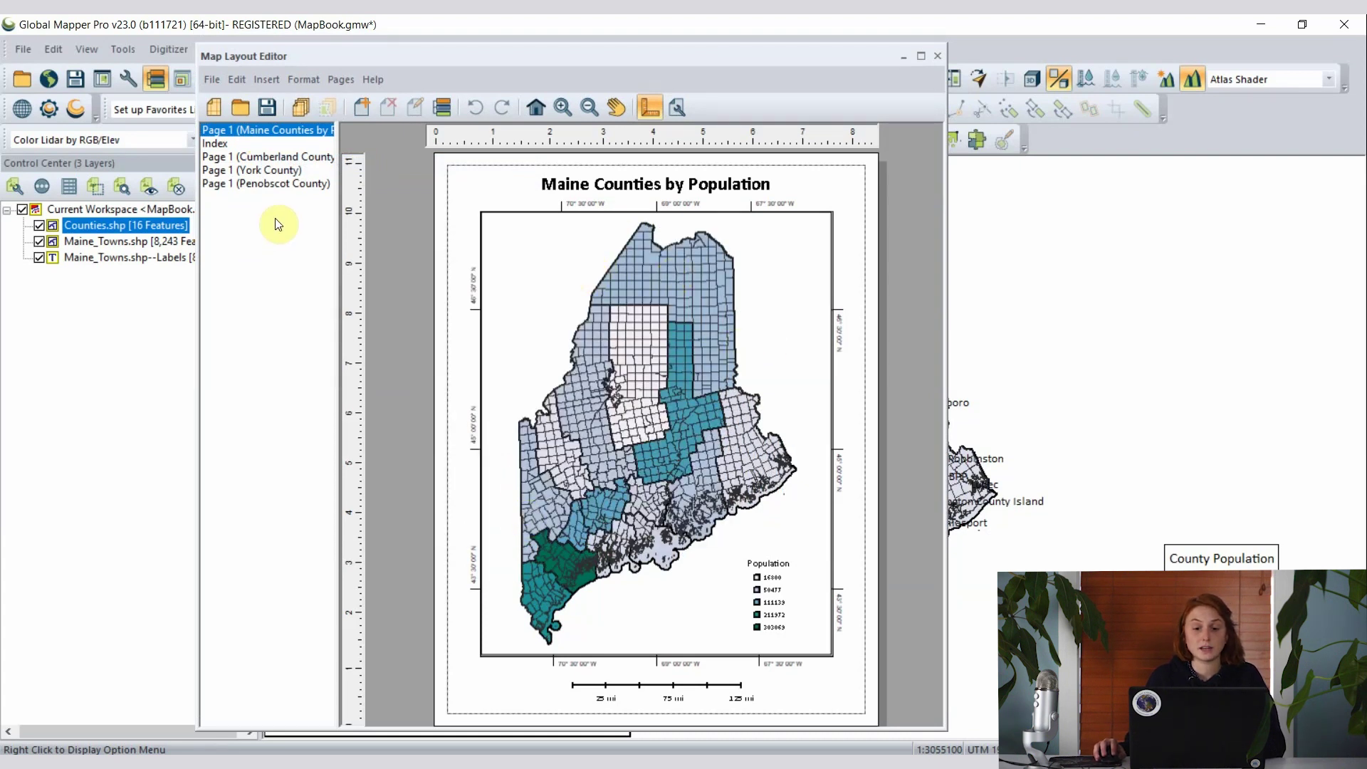
# Step through the Index, Cumberland, York and Penobscot County pages, ending on Penobscot with town labels
pyautogui.click(234, 156)
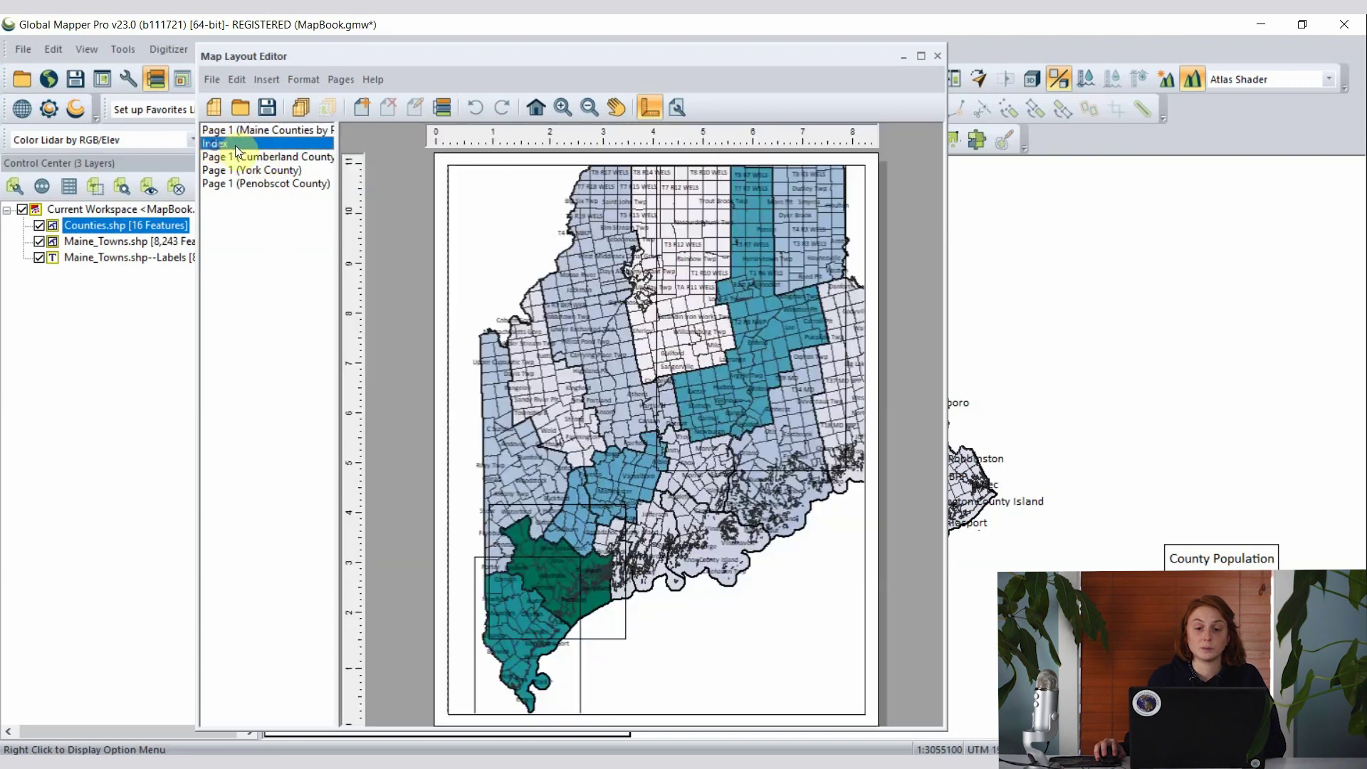
pyautogui.click(237, 158)
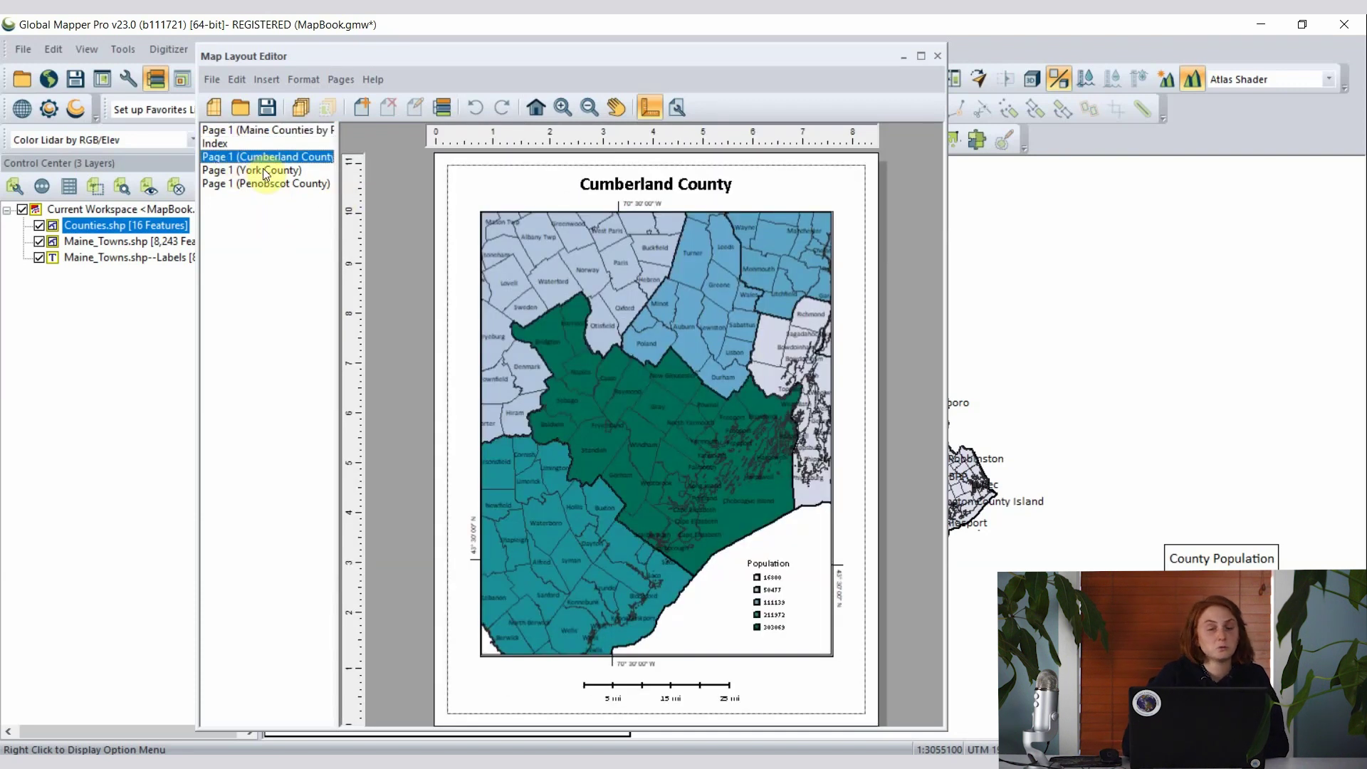
pyautogui.click(262, 168)
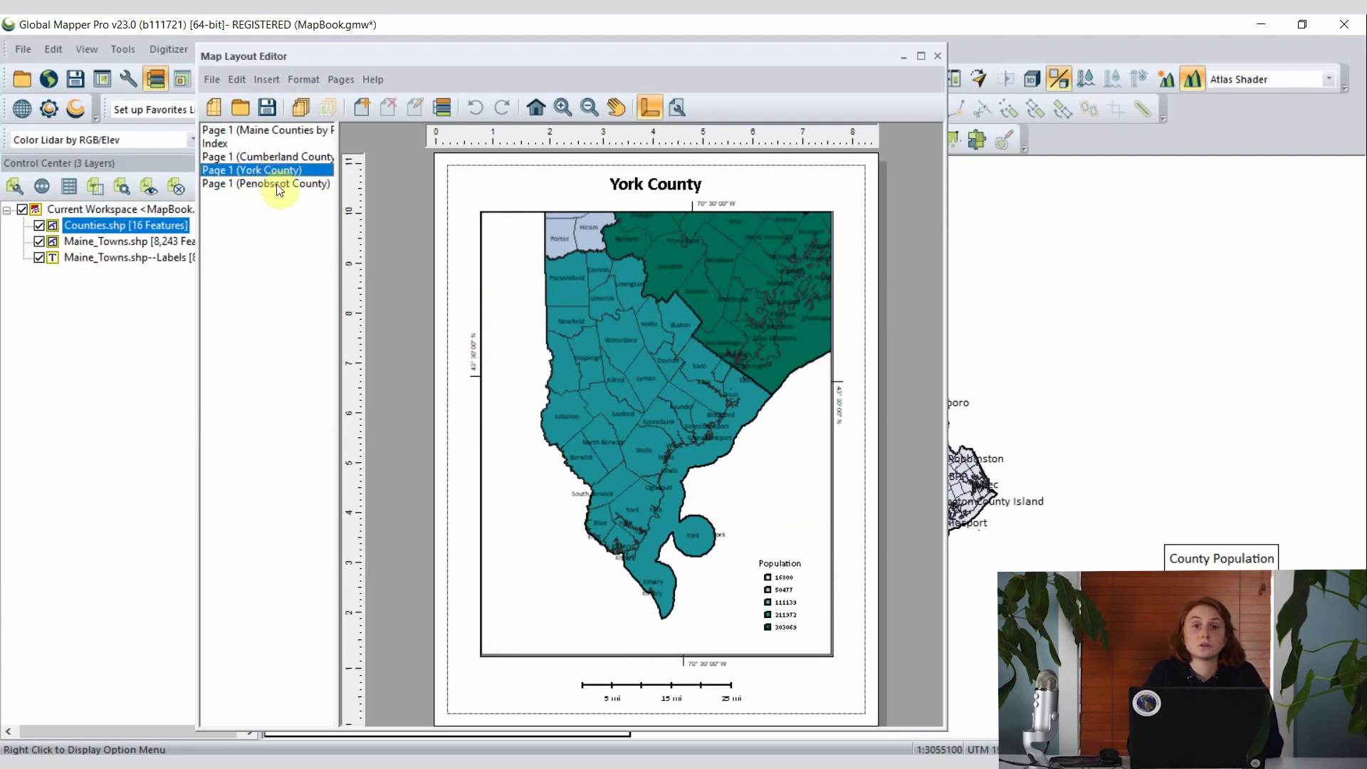
pyautogui.click(273, 183)
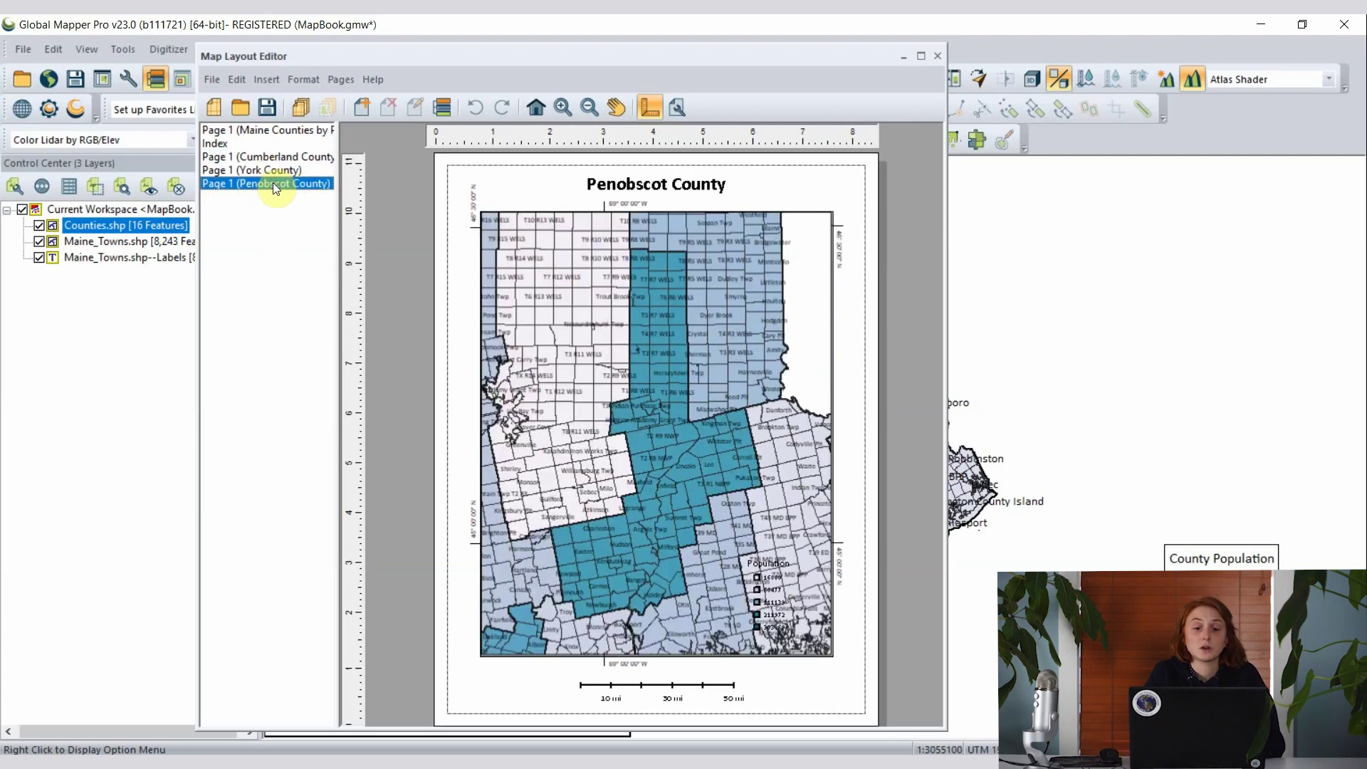